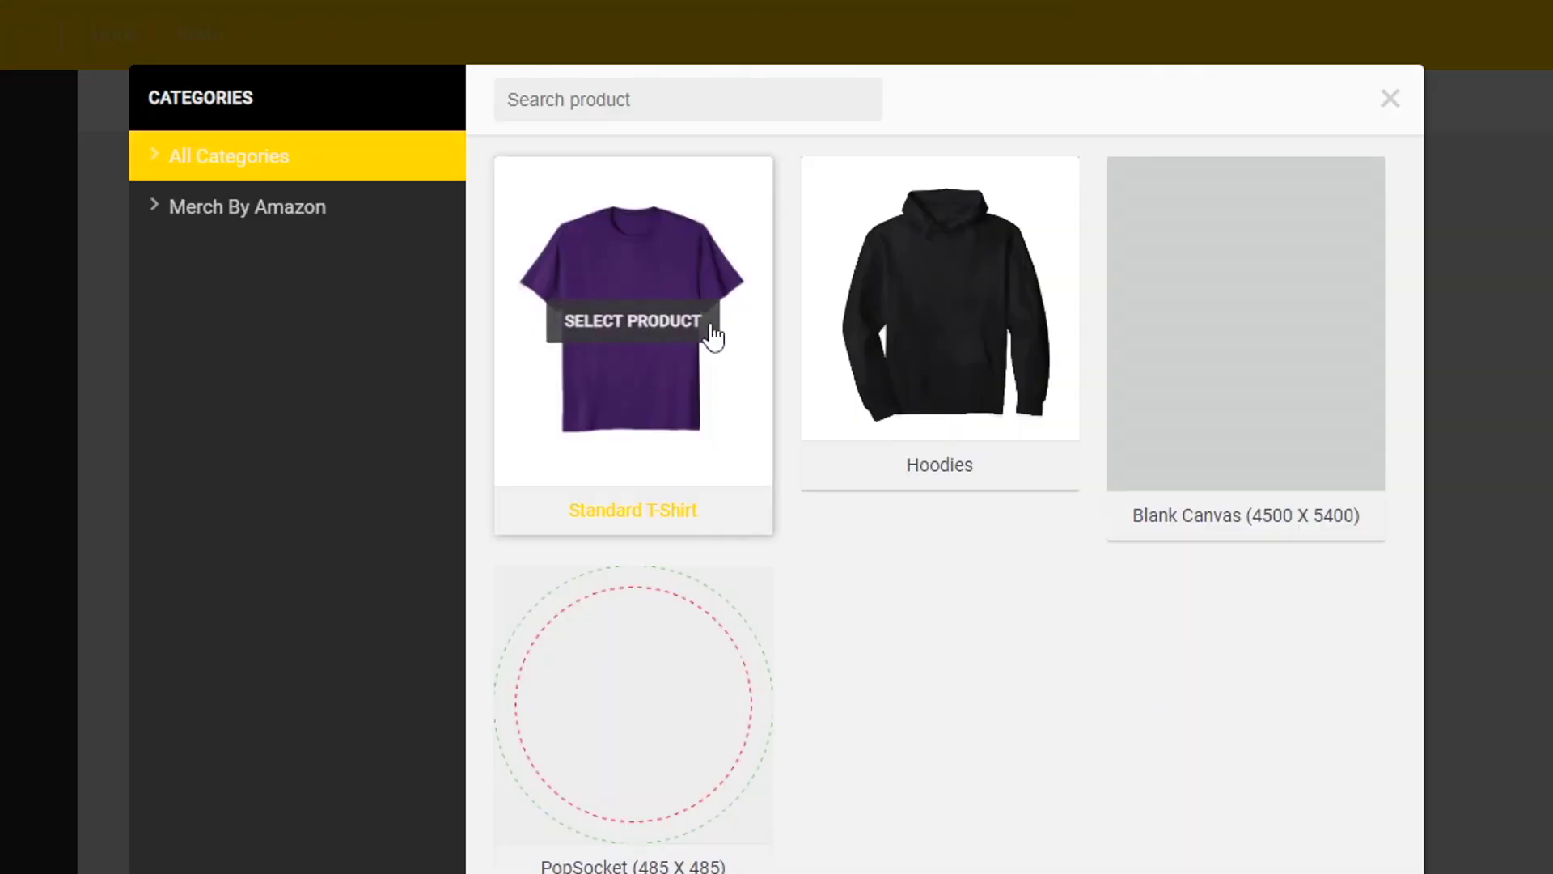
Step: Pick the Standard T-Shirt product card to start a new design
mouse_move(861, 205)
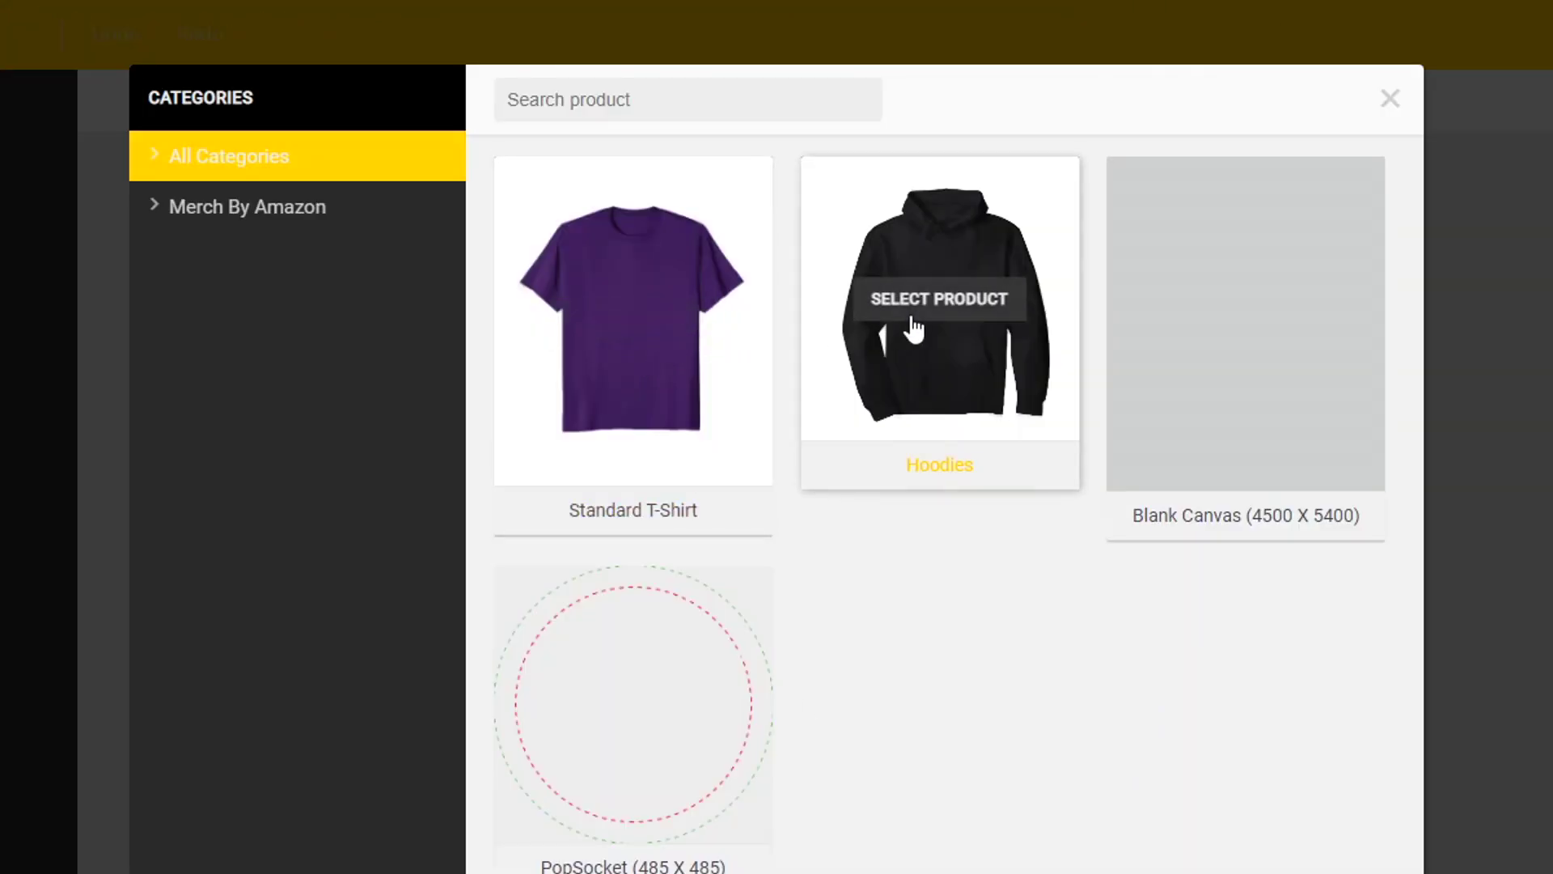
mouse_move(1327, 319)
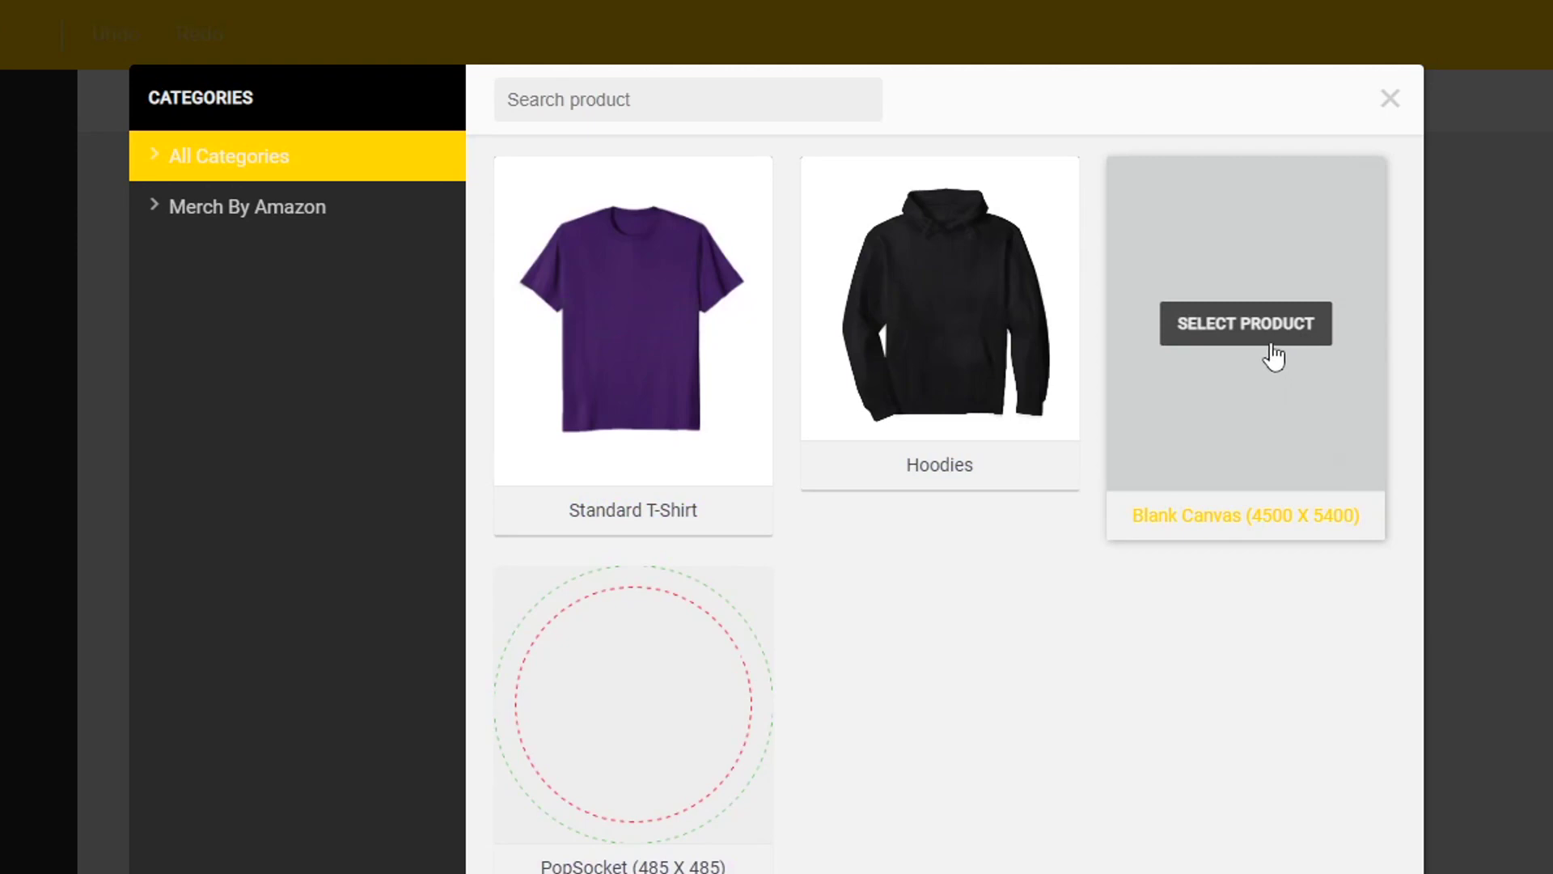
mouse_move(660, 315)
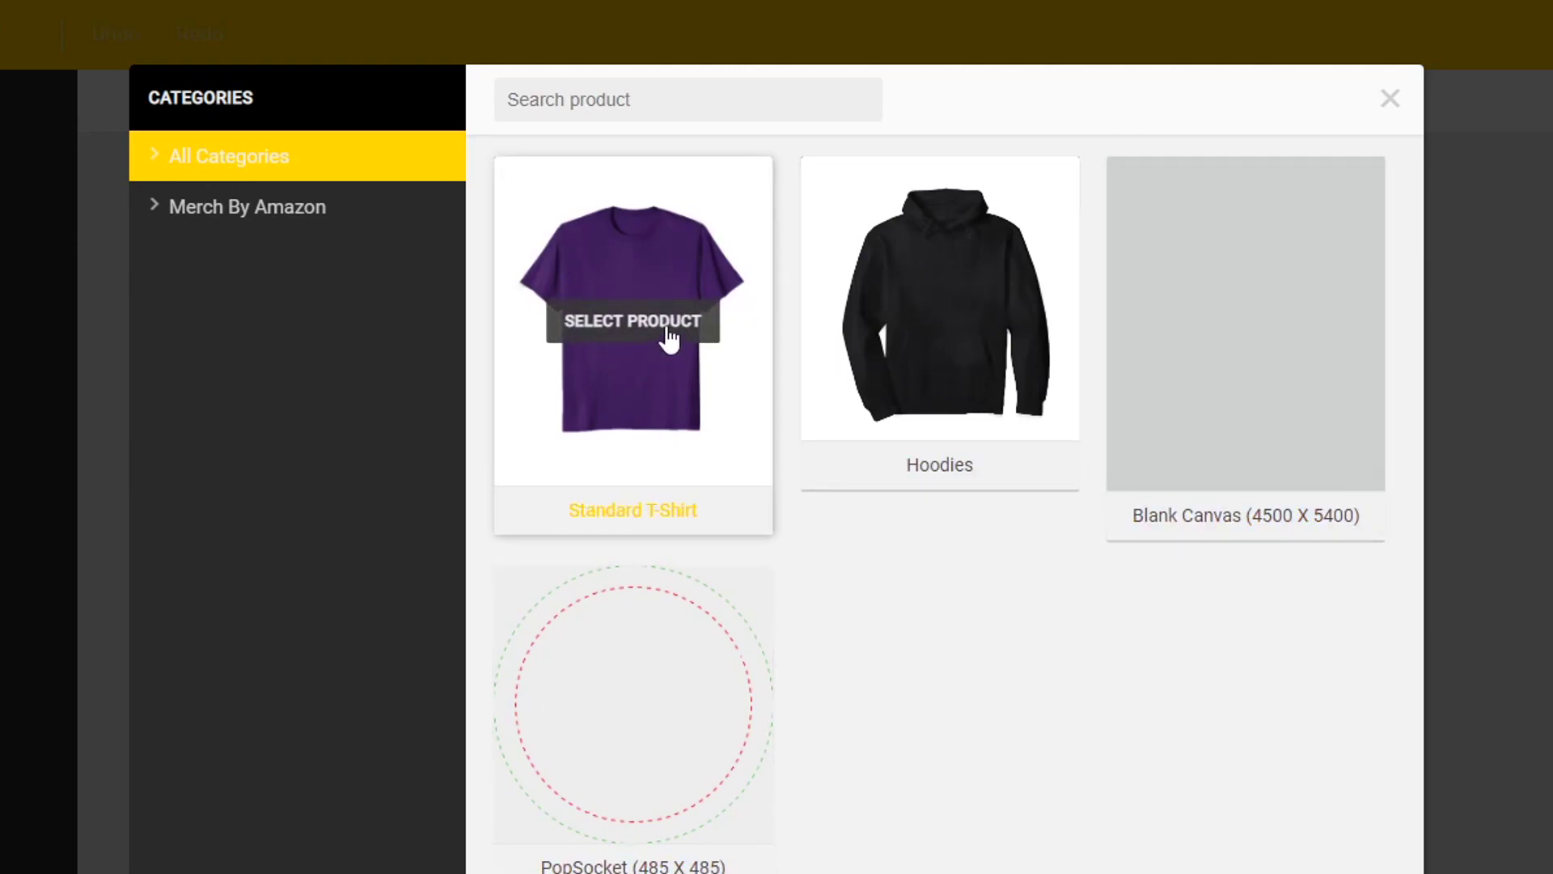
left_click(668, 338)
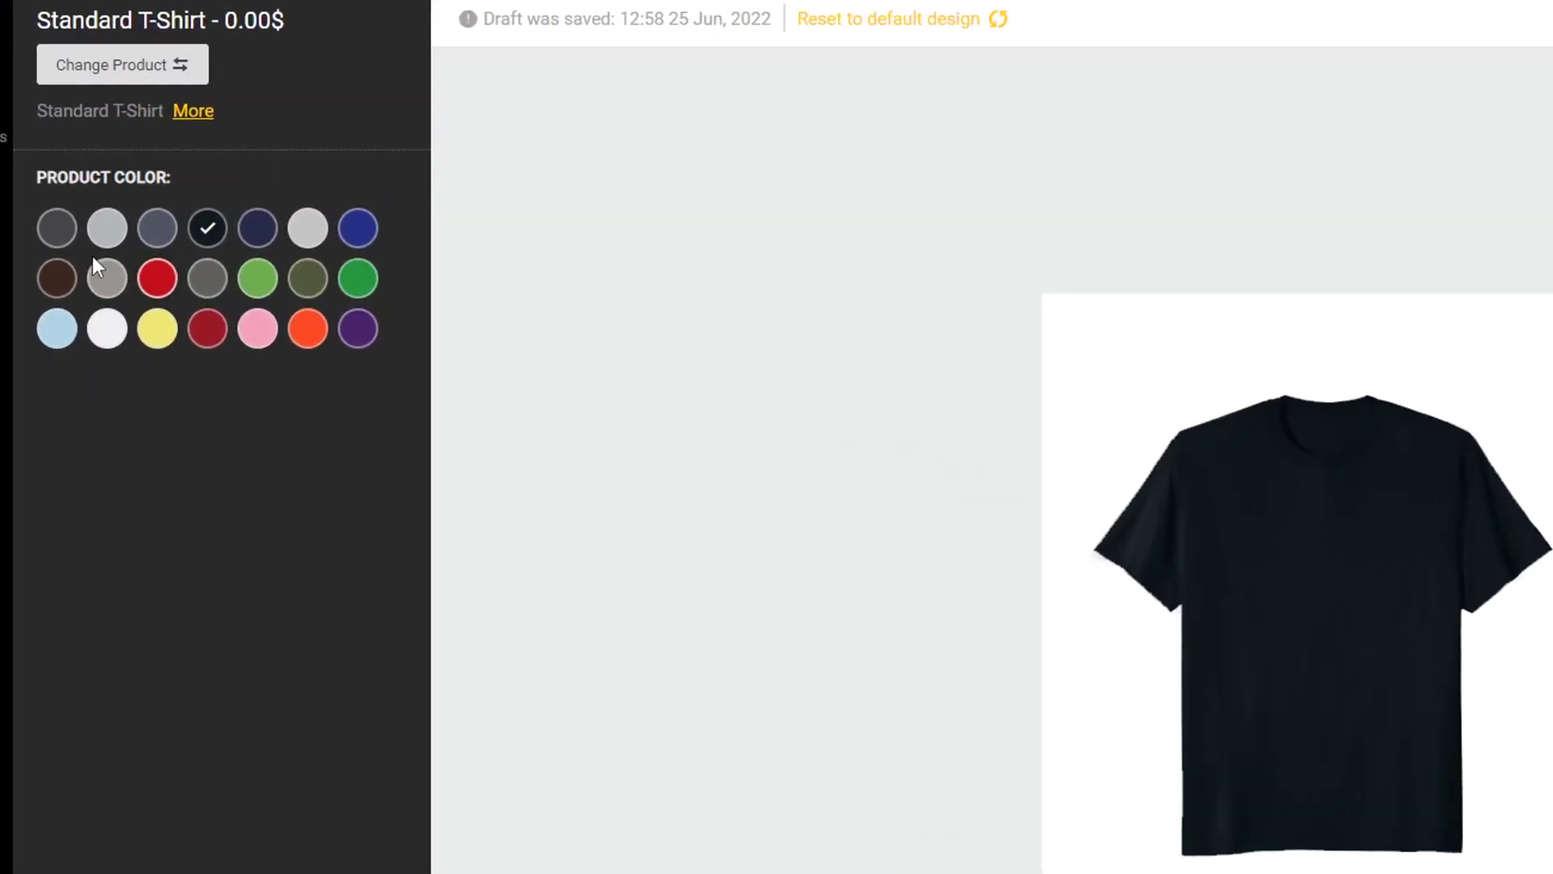
Step: Preview Dark Heather and White shirt colours, then zoom the canvas to about 160%
left_click(78, 233)
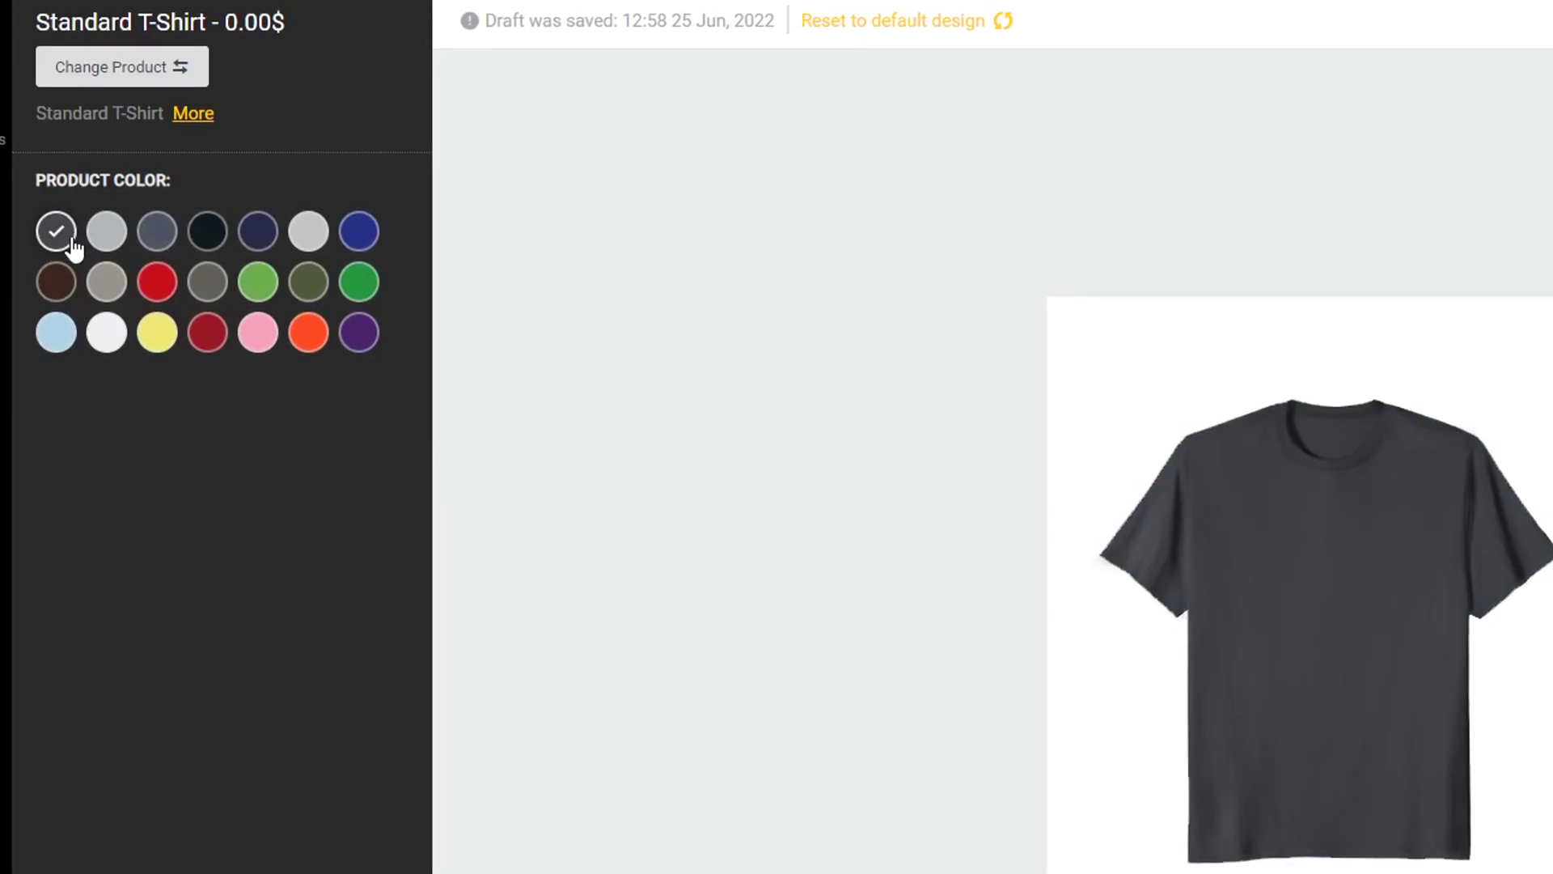
left_click(106, 338)
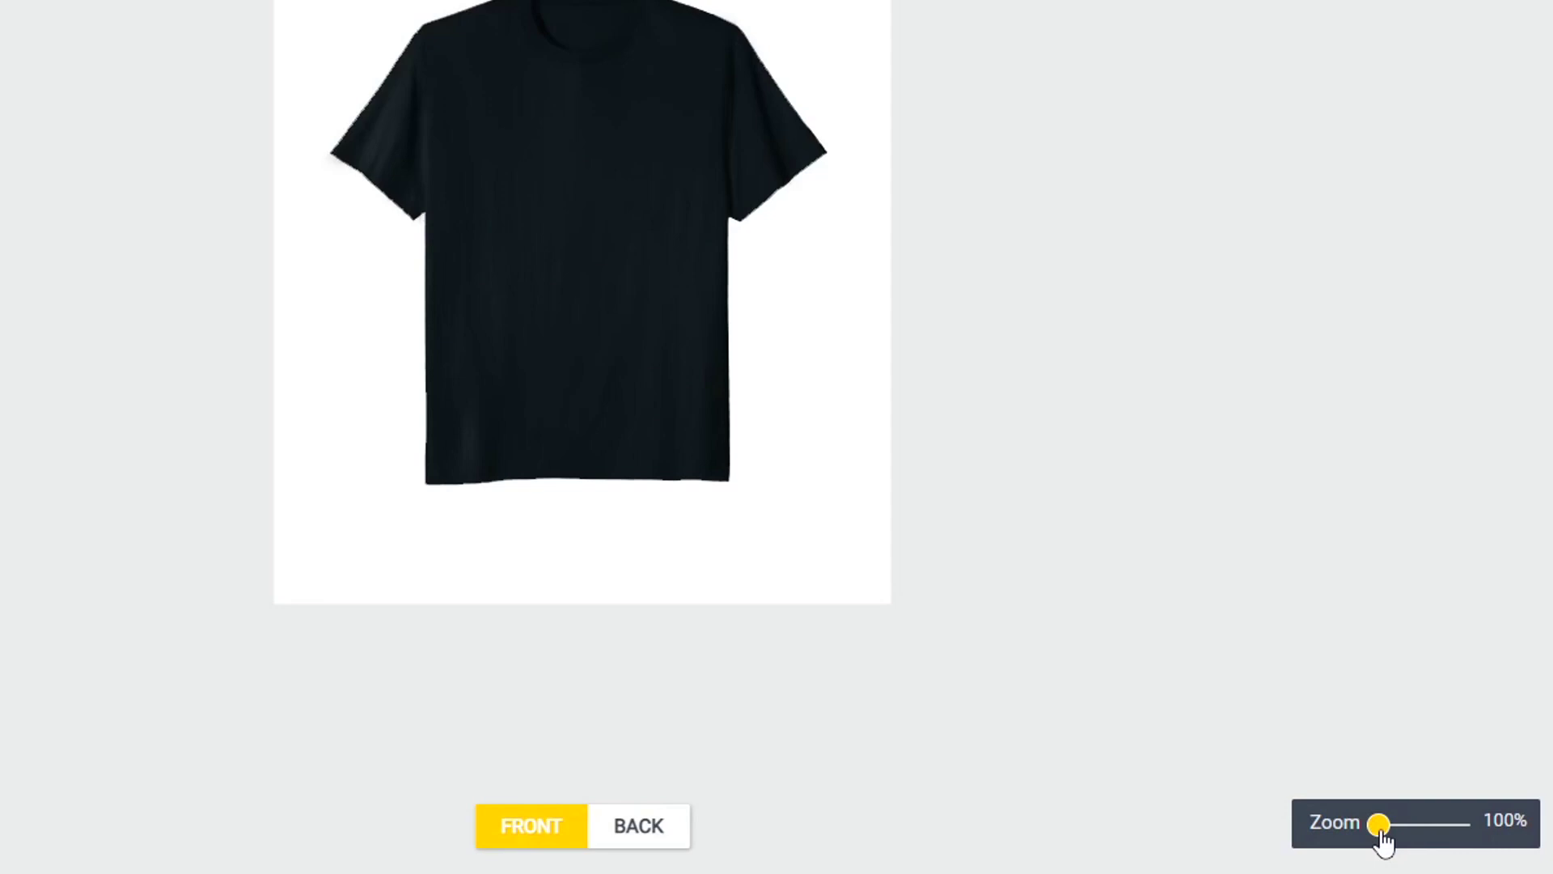
left_click_drag(1381, 833, 1416, 841)
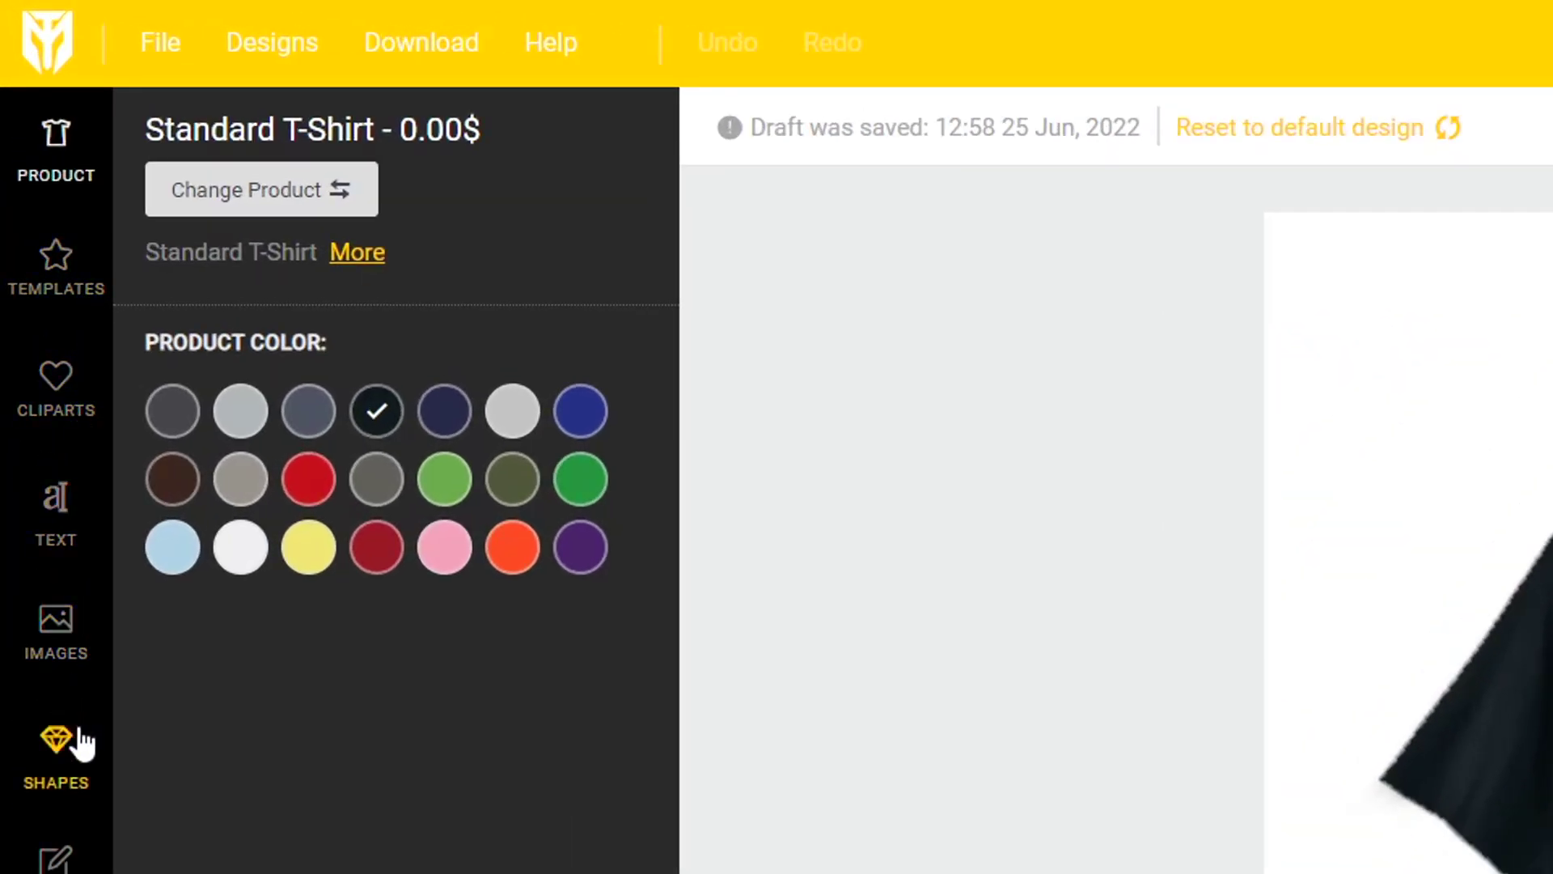
Step: Open the Templates gallery and preview the 1978 Classic and Eat Gym Sleep Repeat designs
left_click(63, 303)
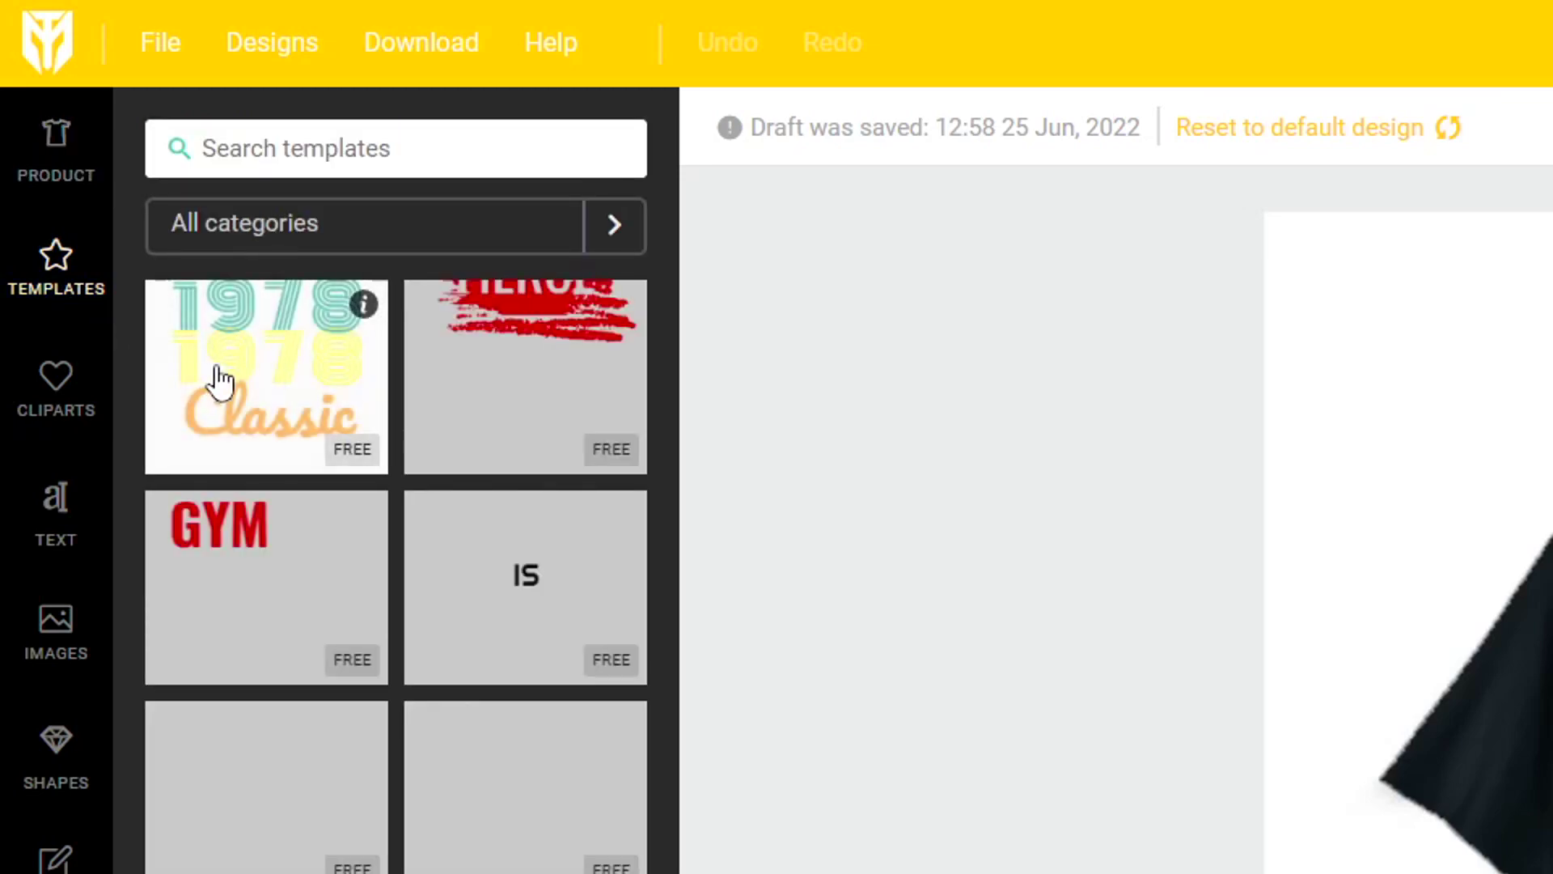
mouse_move(364, 309)
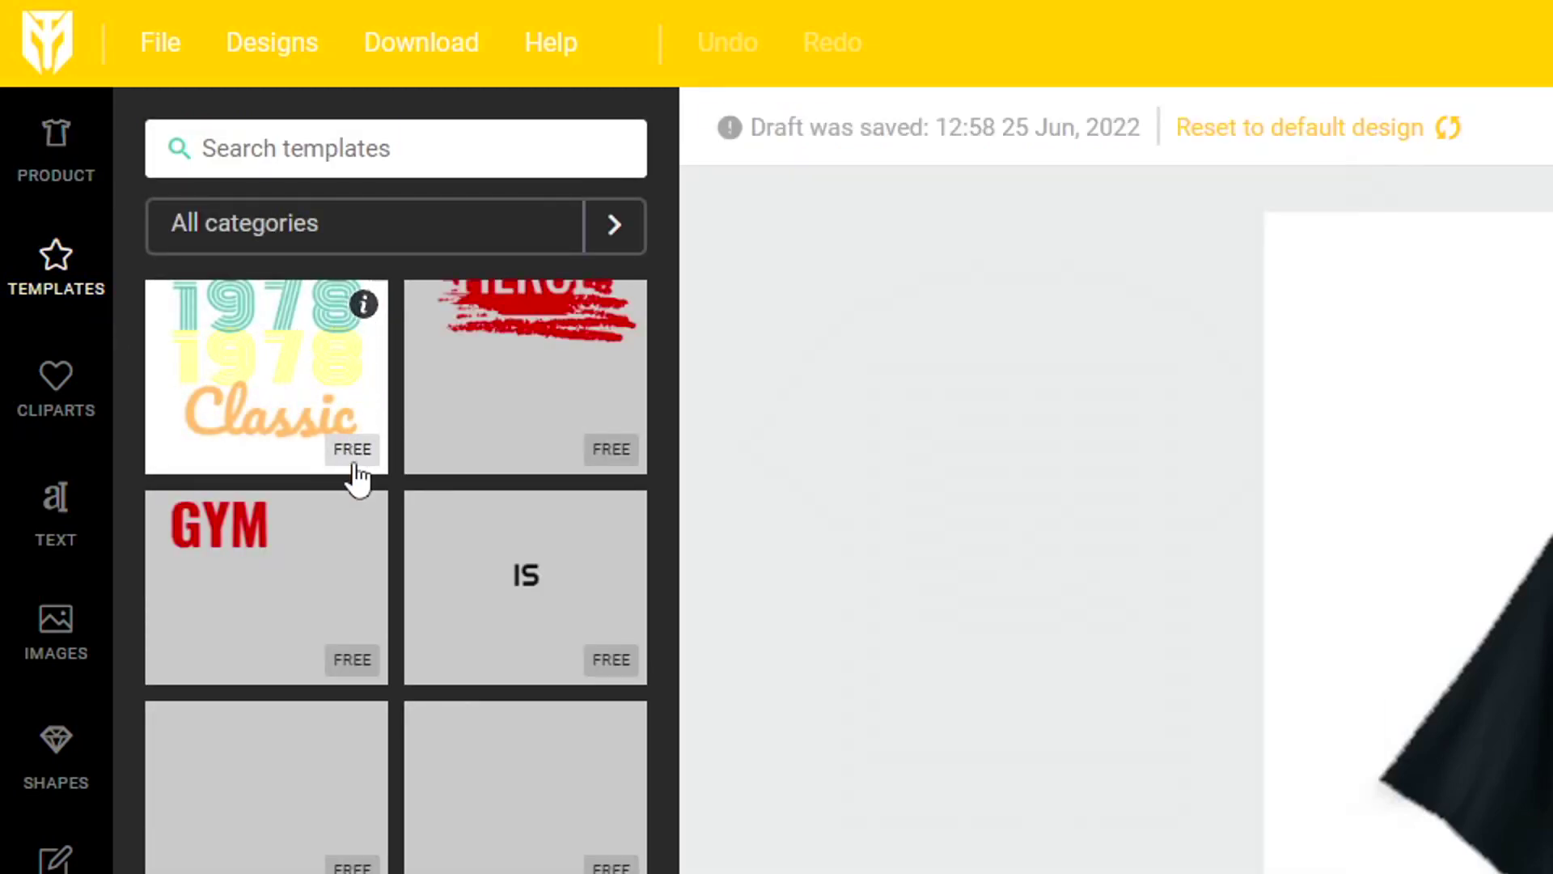
mouse_move(362, 521)
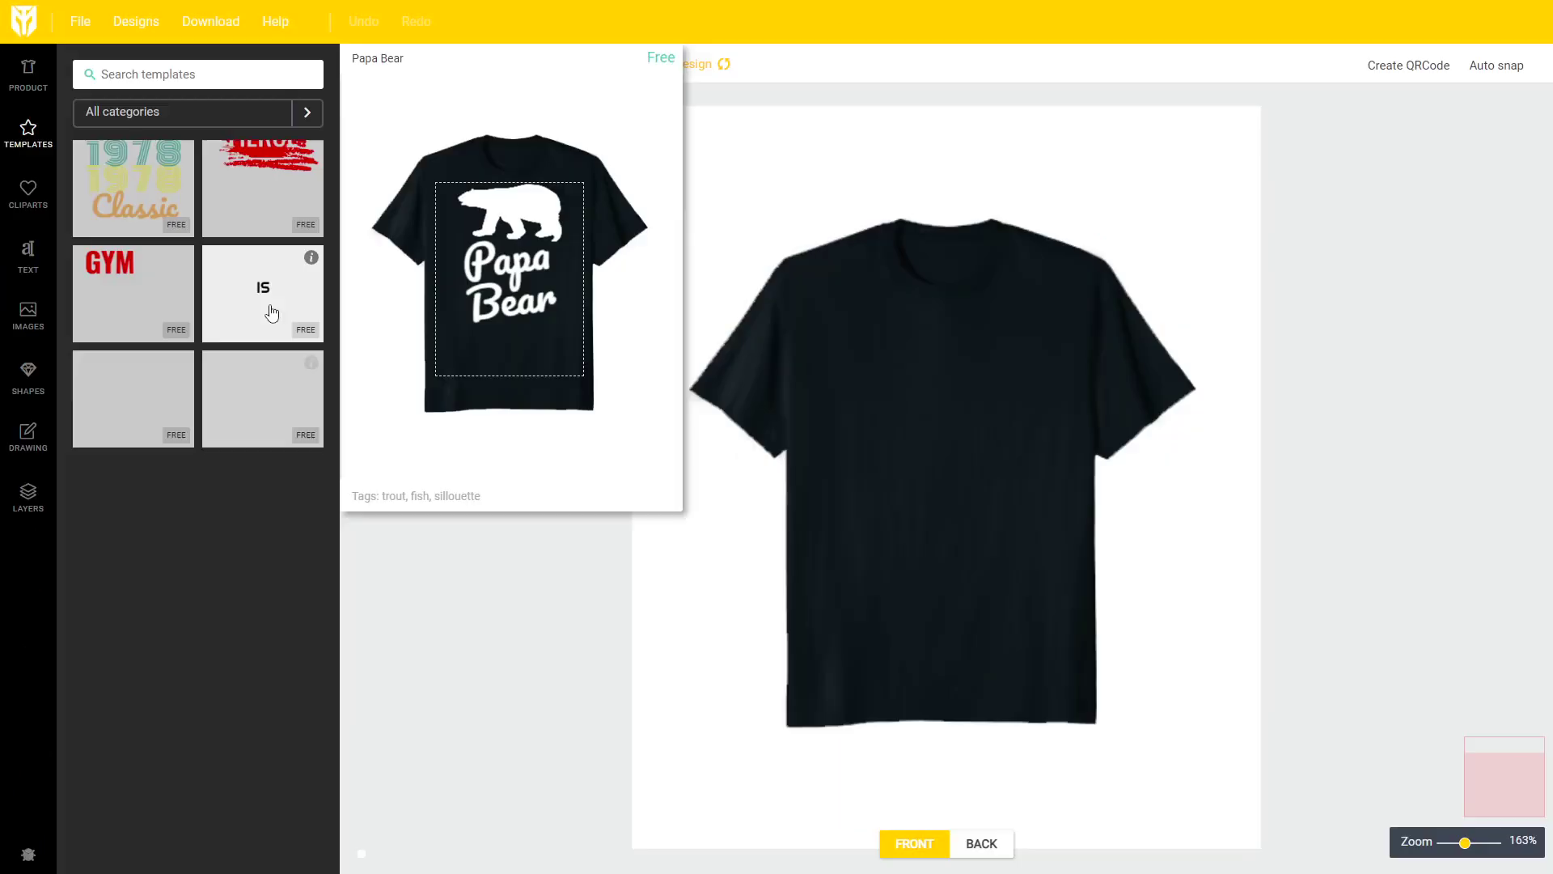
mouse_move(618, 534)
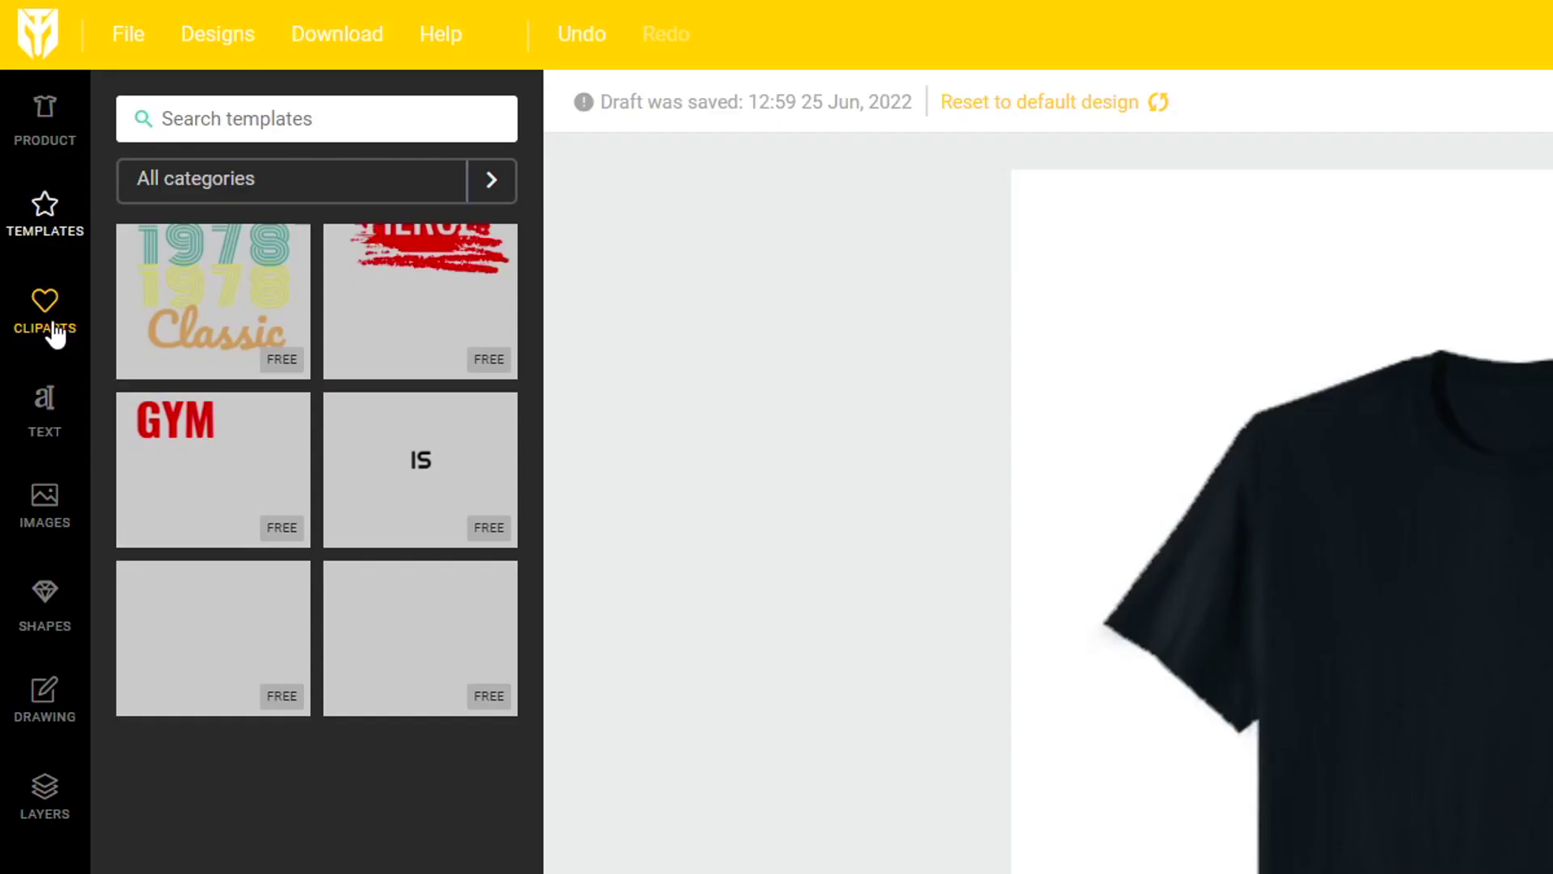
Step: Scroll through the Cliparts library and add the Mama bear clipart to the shirt
left_click(47, 331)
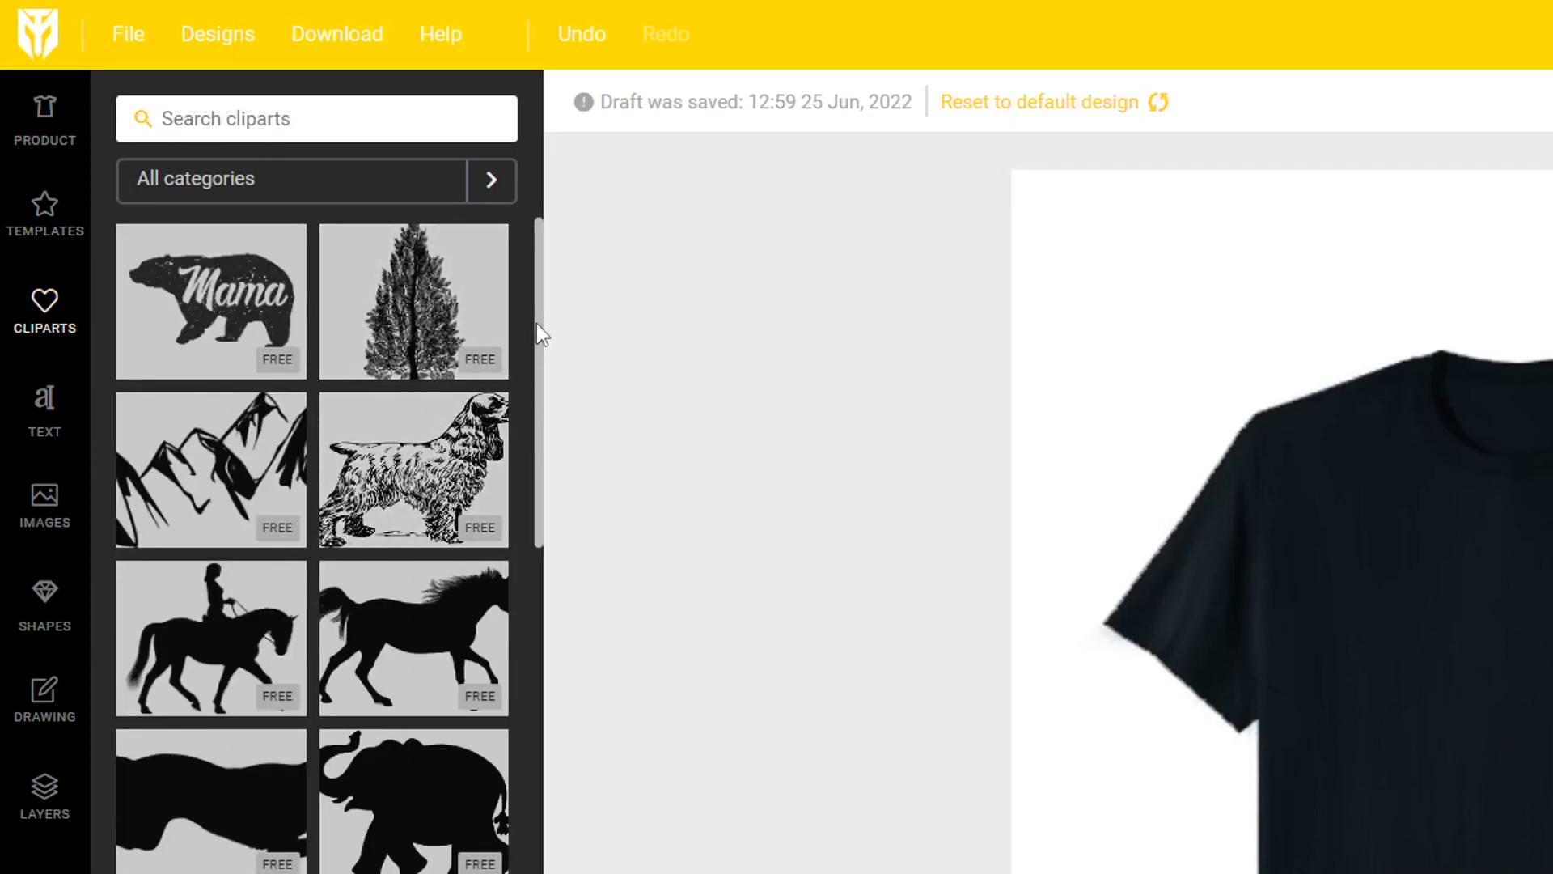
left_click_drag(538, 324, 549, 766)
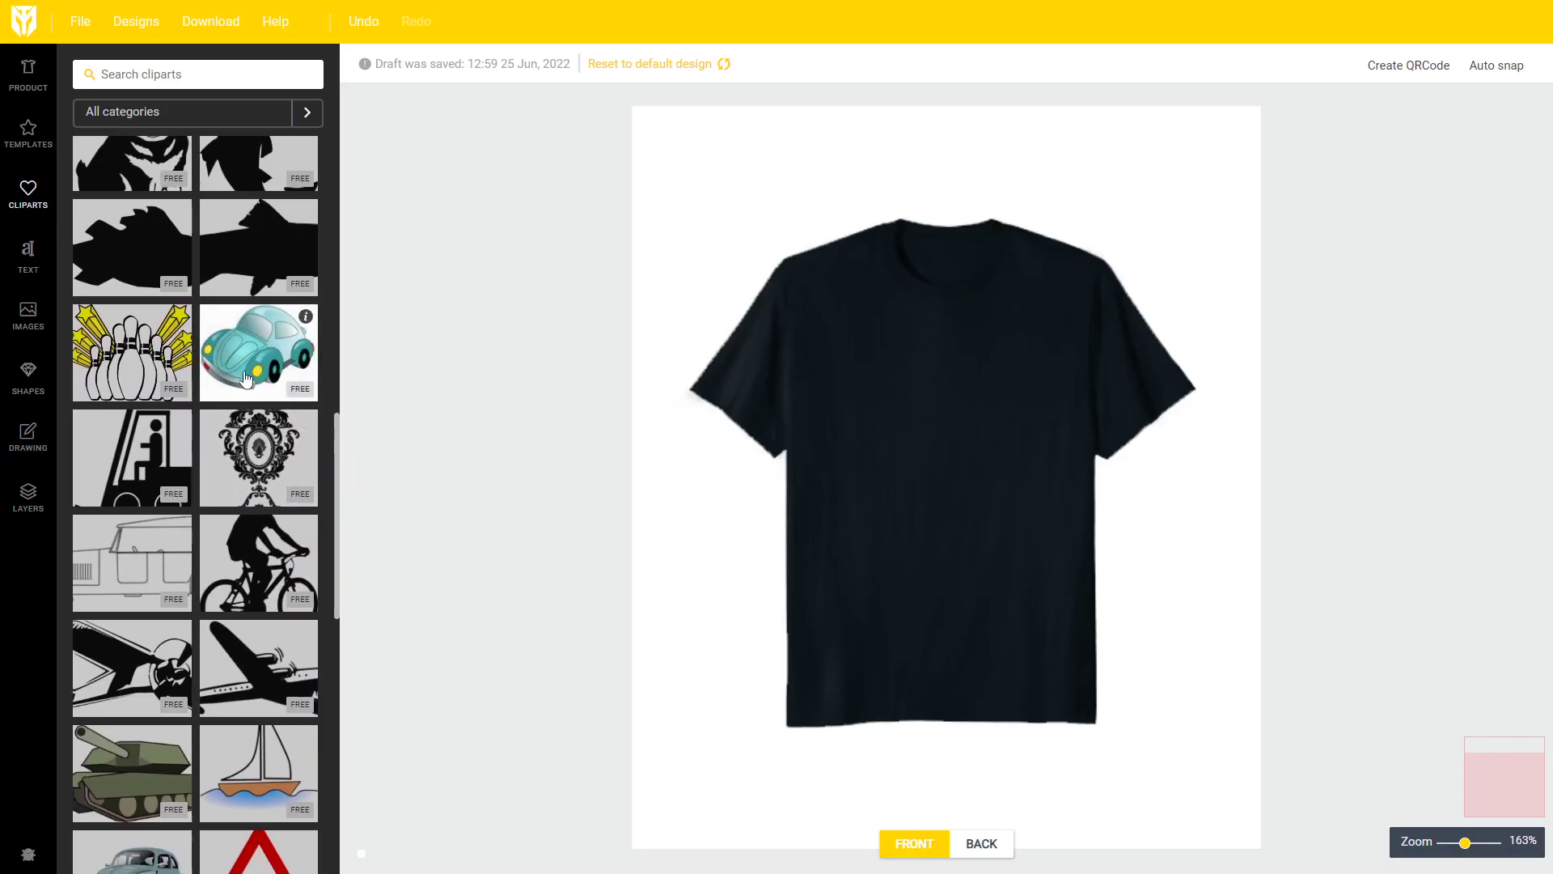
left_click_drag(342, 440, 346, 540)
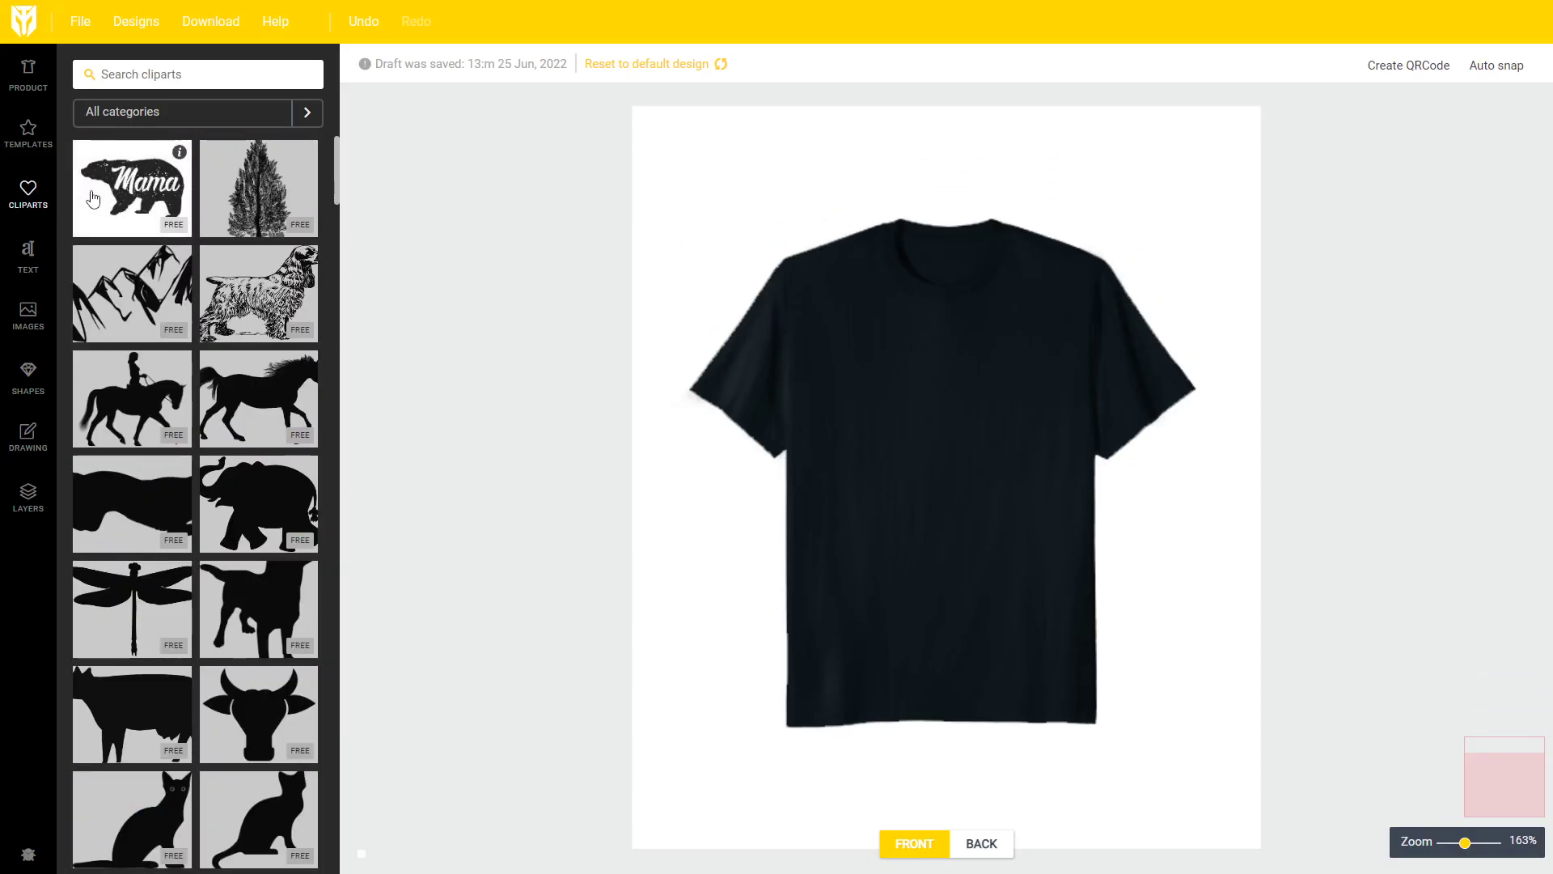
left_click(141, 202)
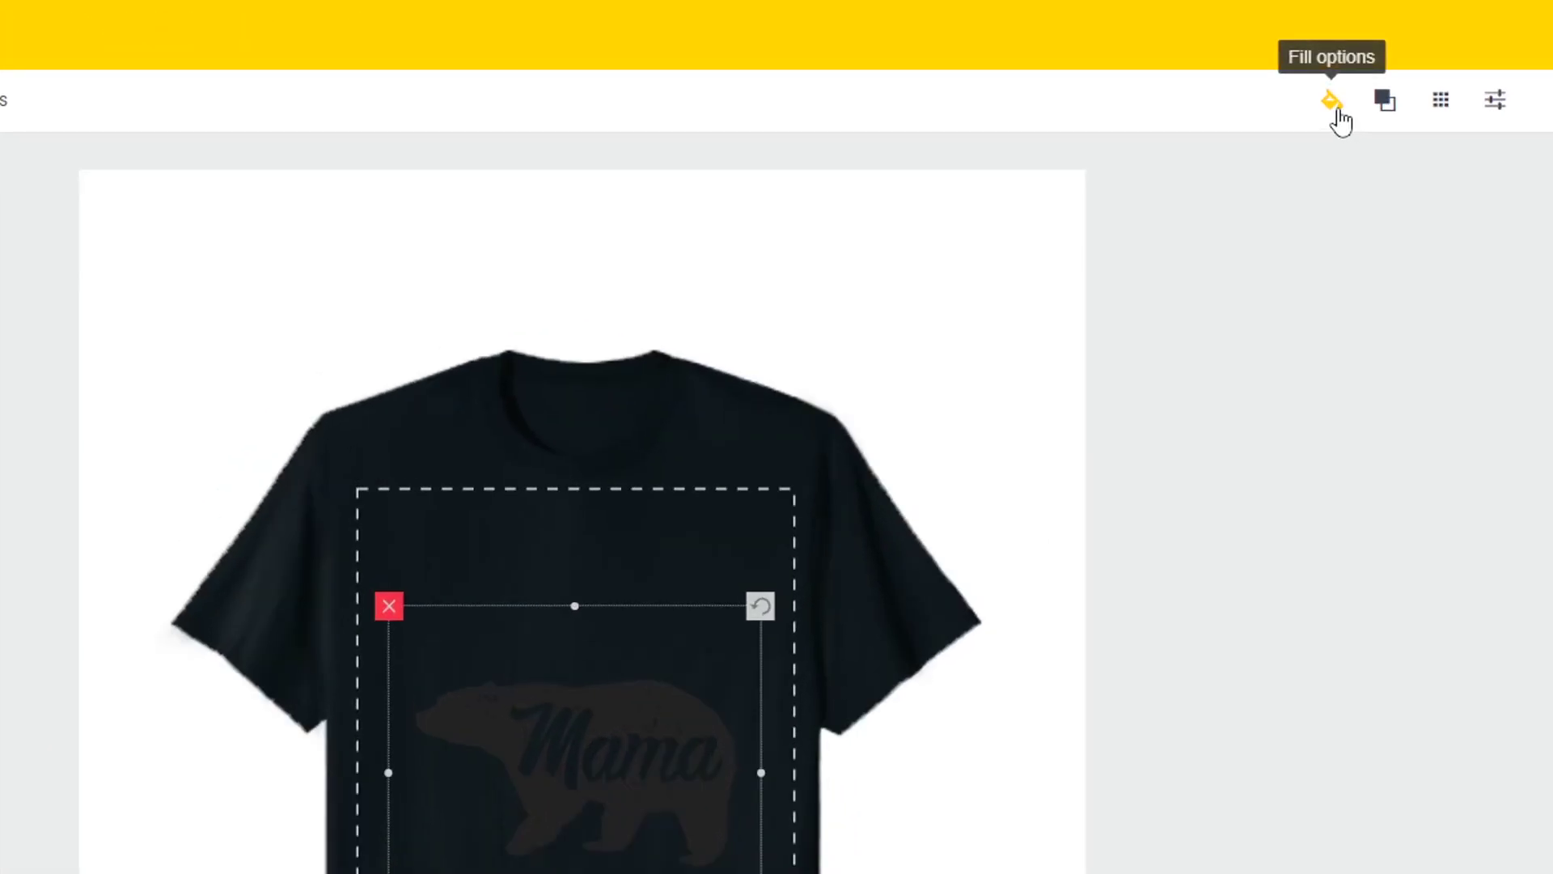
Step: Change the bear's fill to cyan #00acc1 using the custom colour picker
left_click(1335, 105)
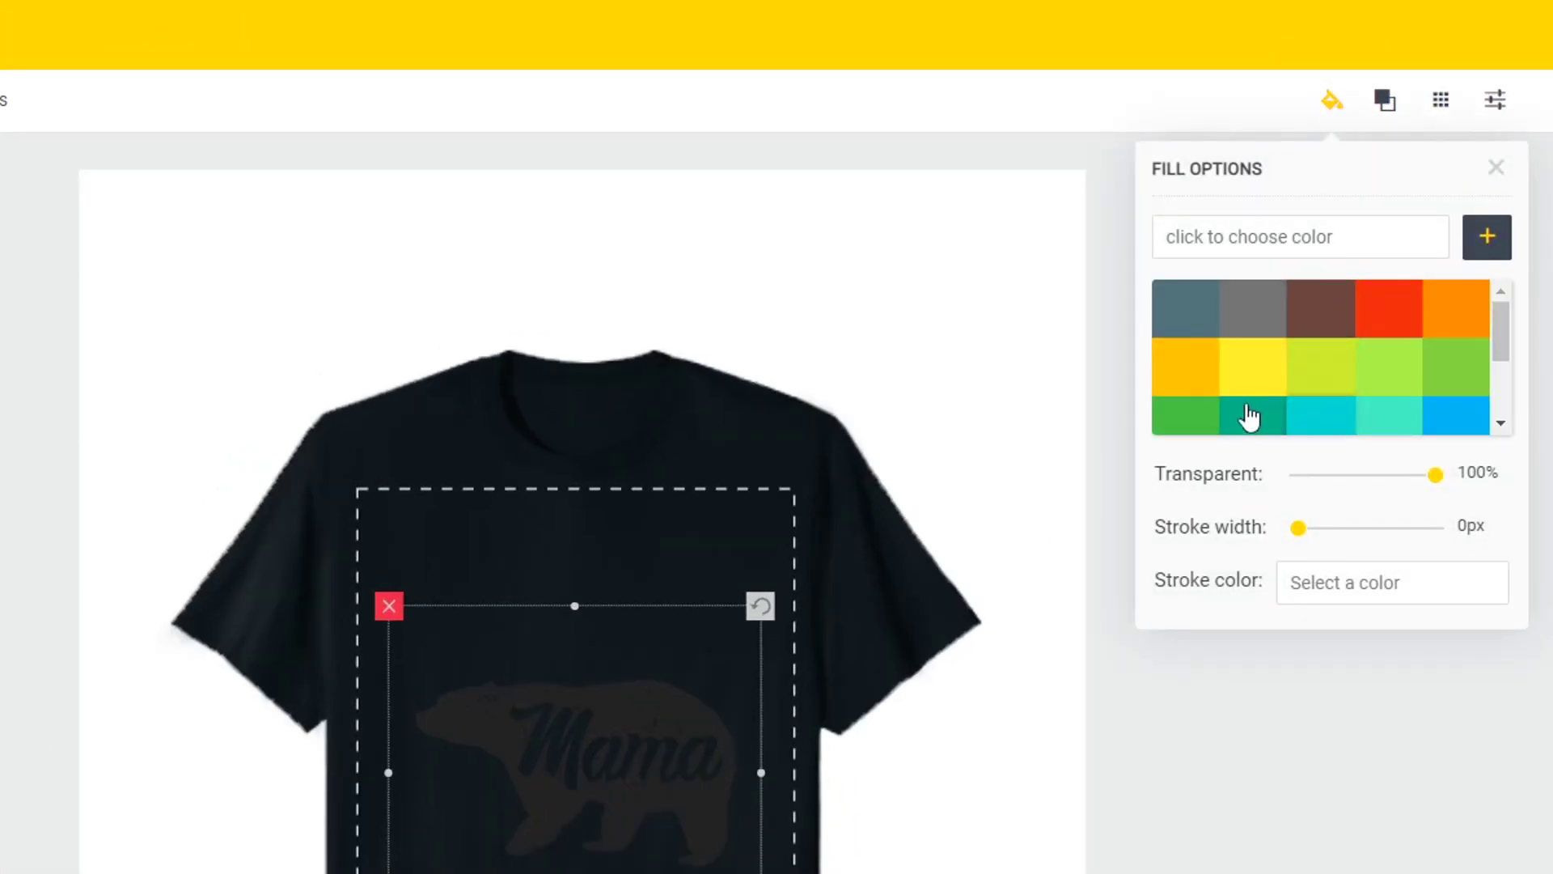
left_click(1298, 236)
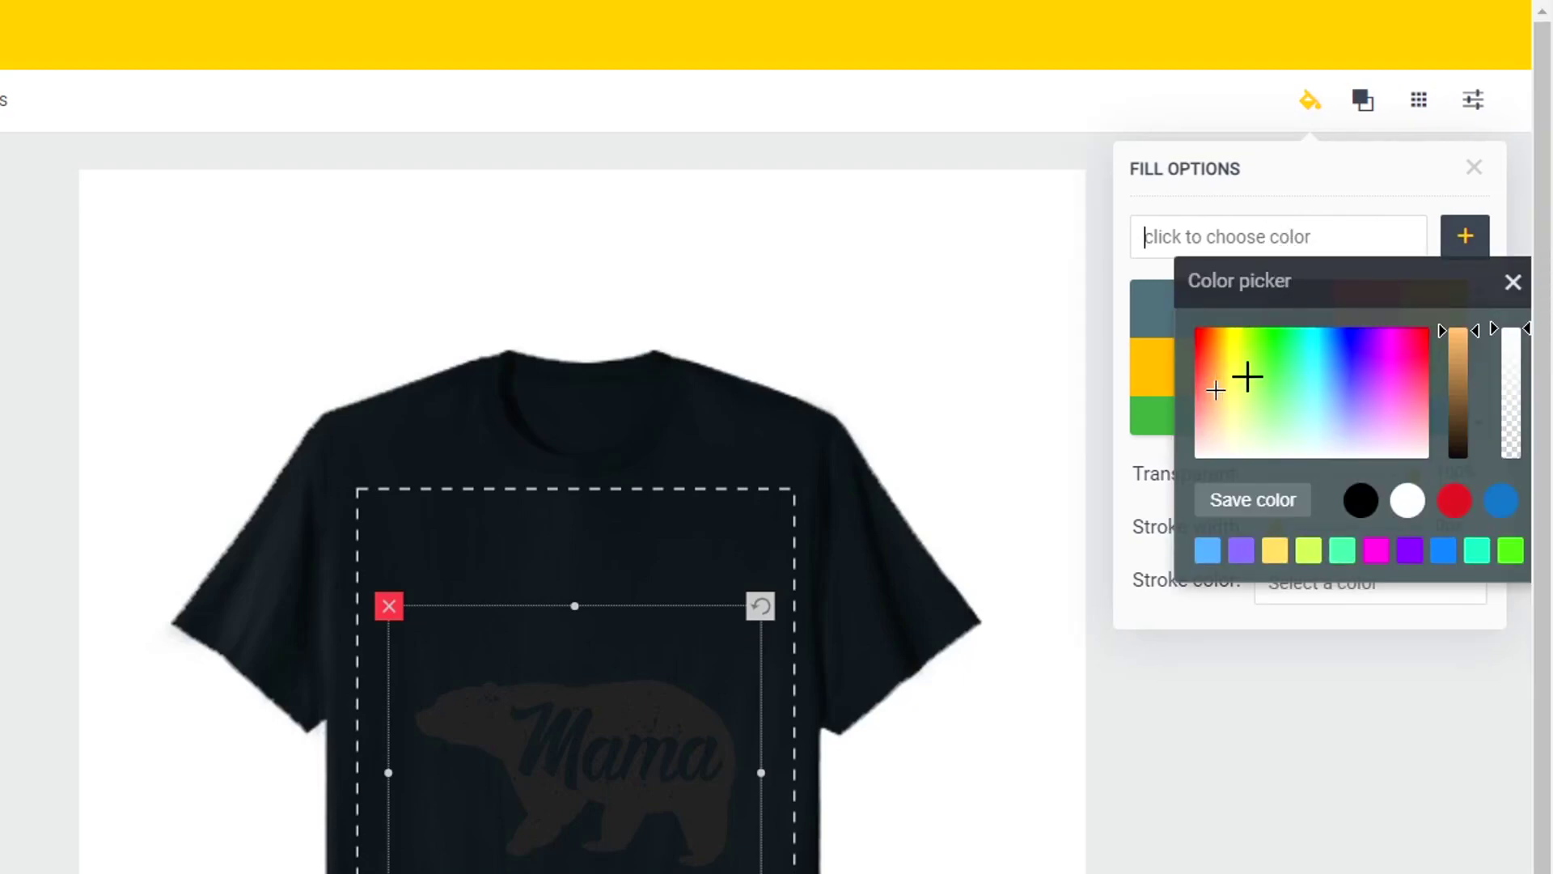
left_click_drag(1345, 364, 1331, 430)
left_click(1327, 320)
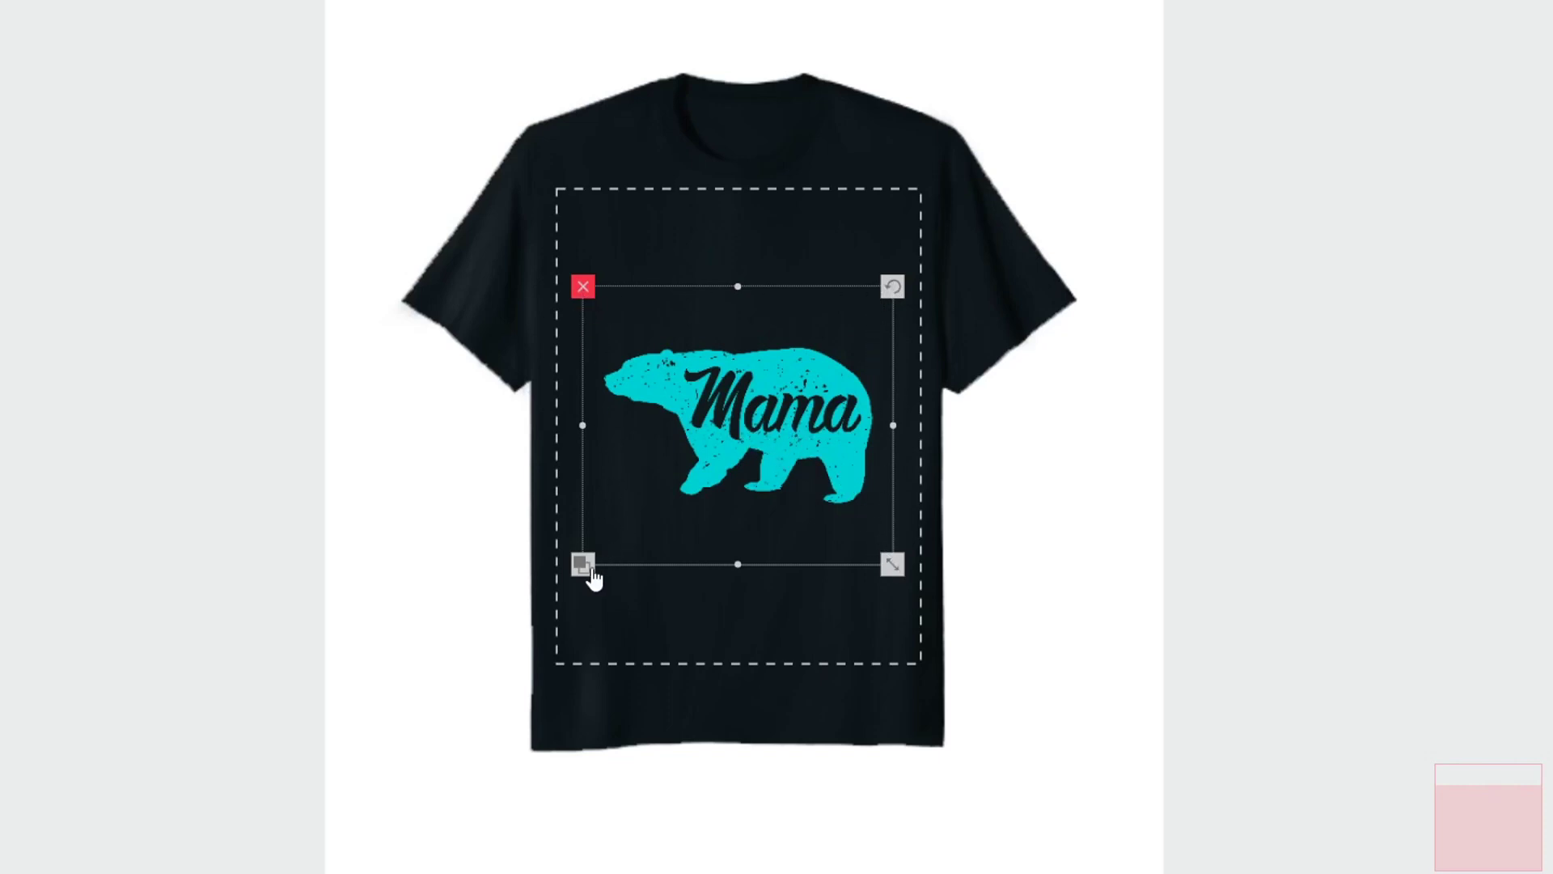
Step: Enlarge the Mama bear with its corner handle and delete the duplicate copy
left_click_drag(892, 564, 931, 599)
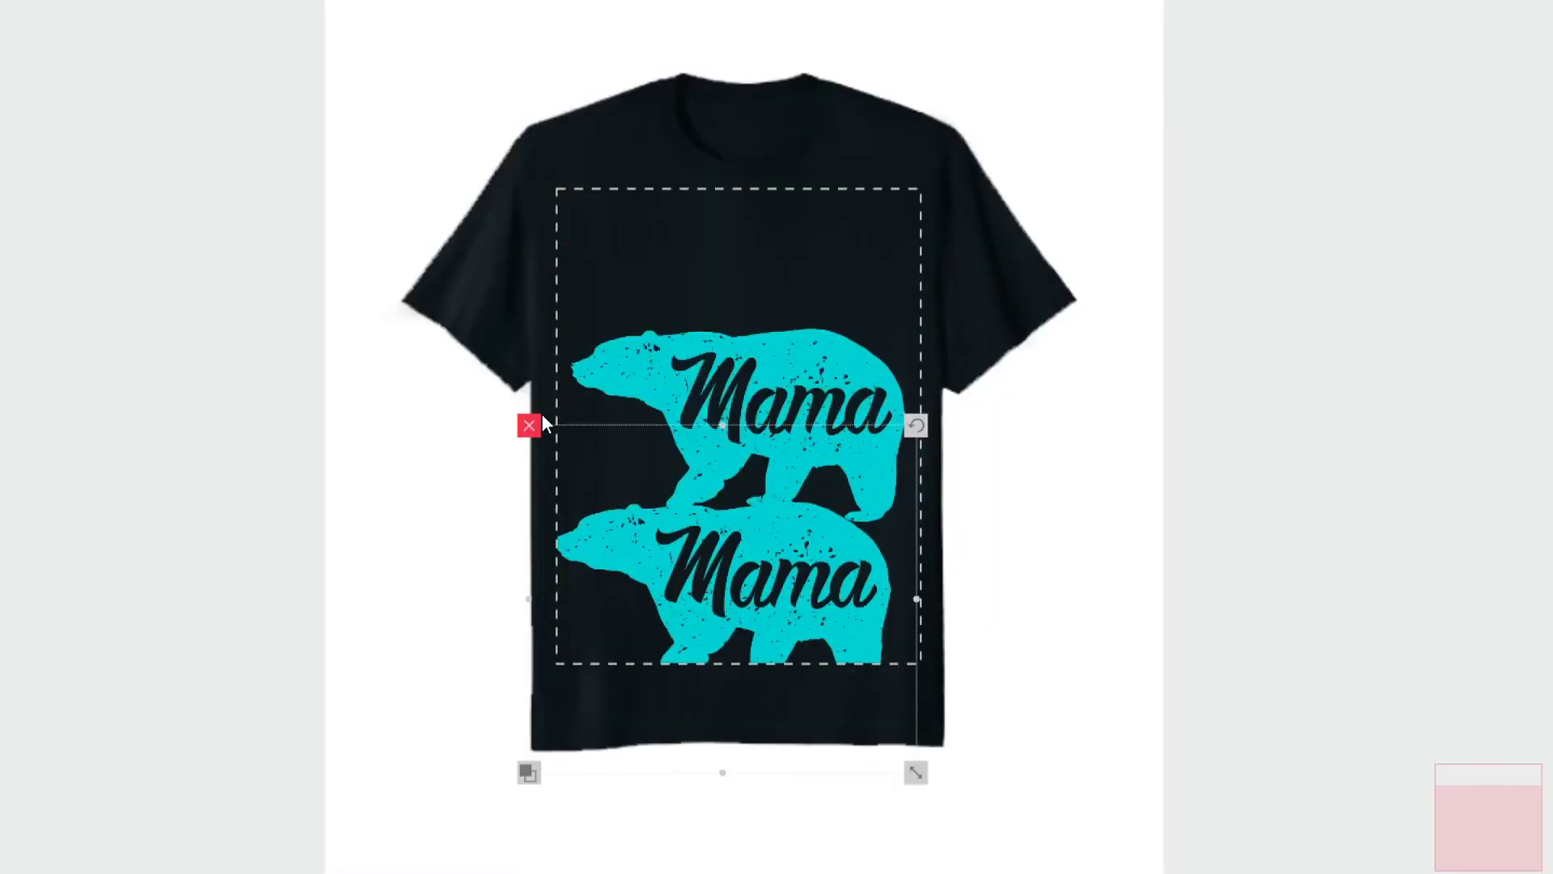
left_click(529, 426)
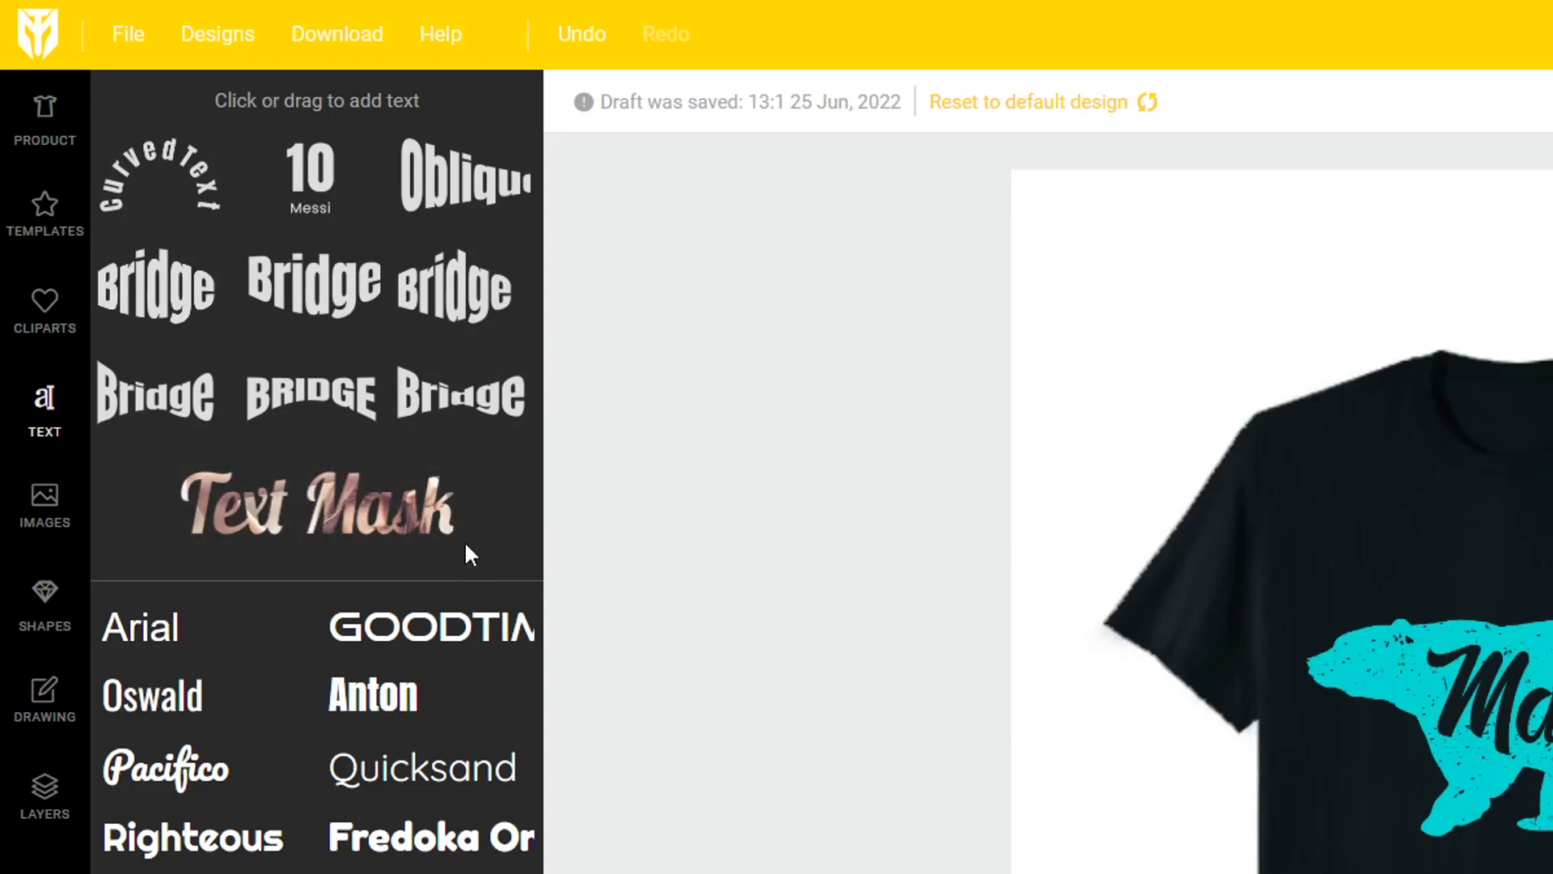
Step: Scroll the Text panel and browse the additional fonts list, then close it
scroll(469, 658, "down", 6)
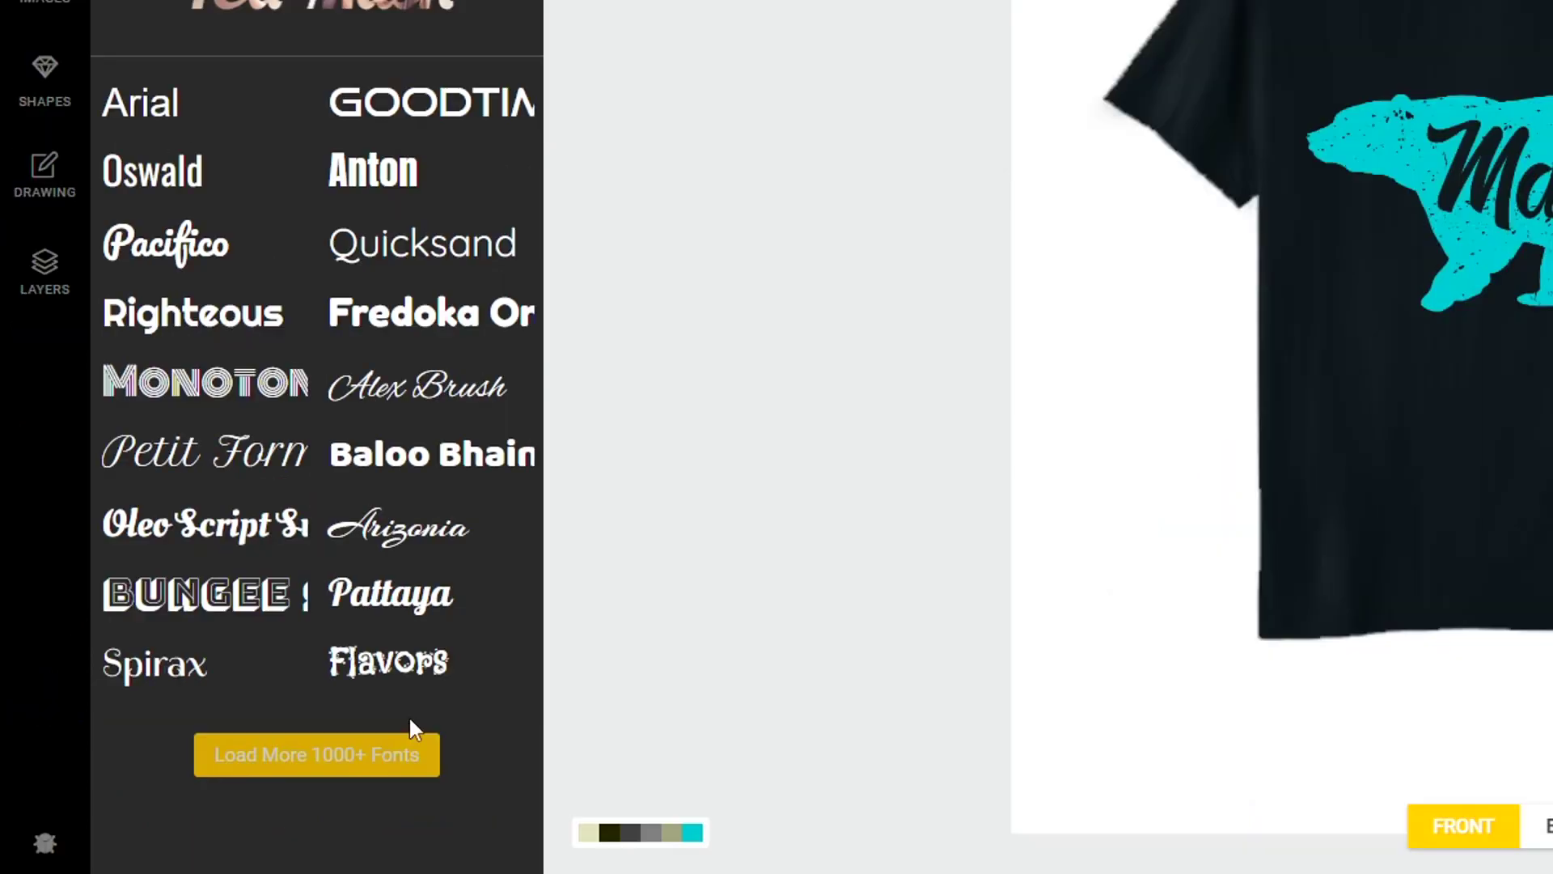
left_click(396, 762)
scroll(1226, 158, "down", 3)
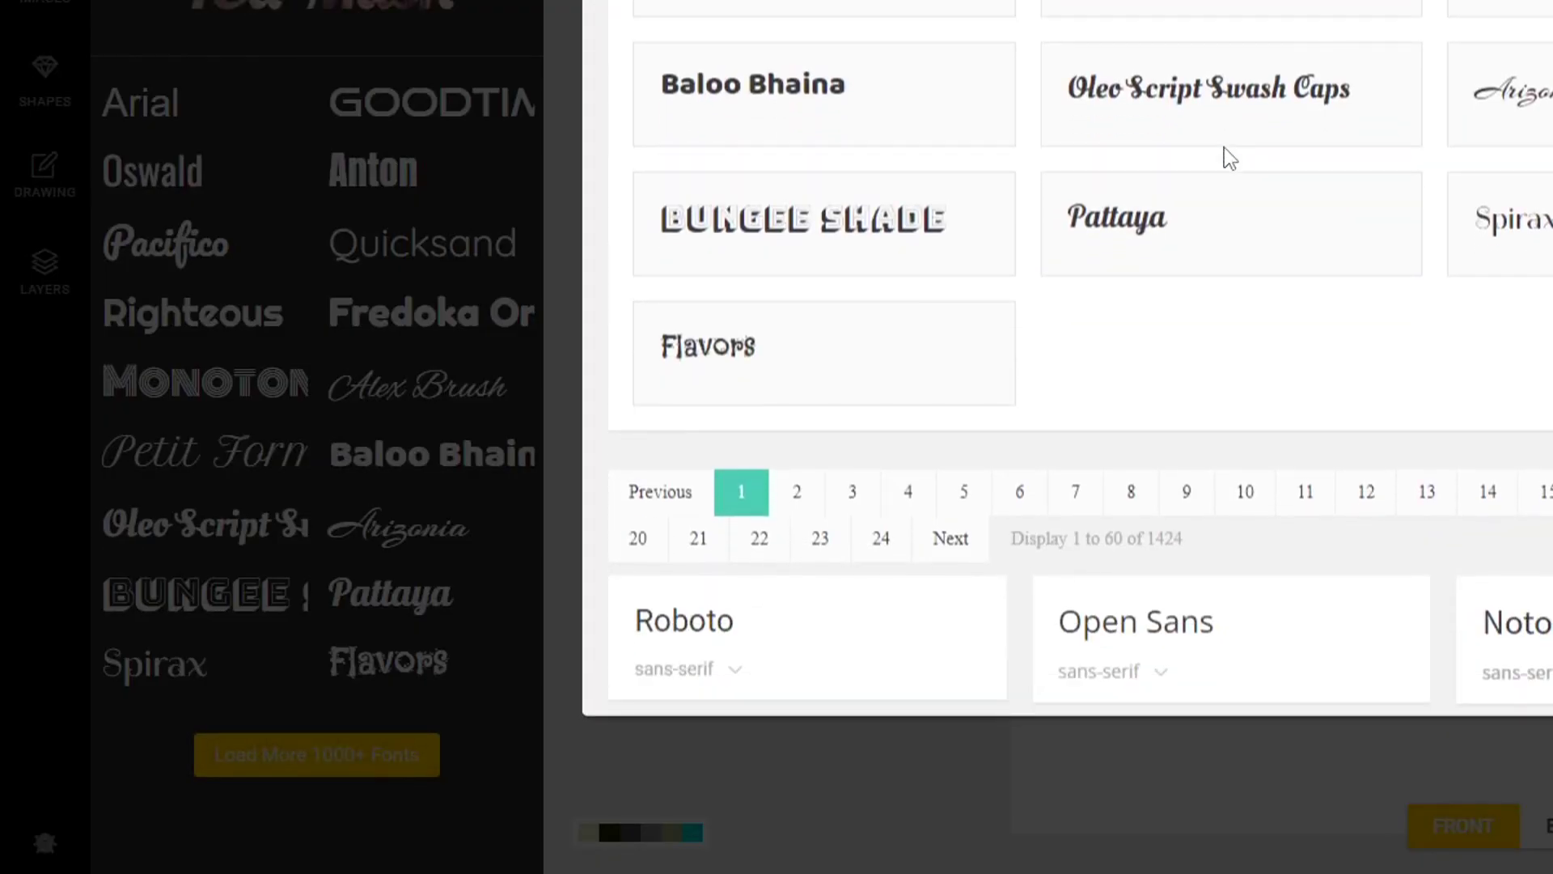
left_click(382, 181)
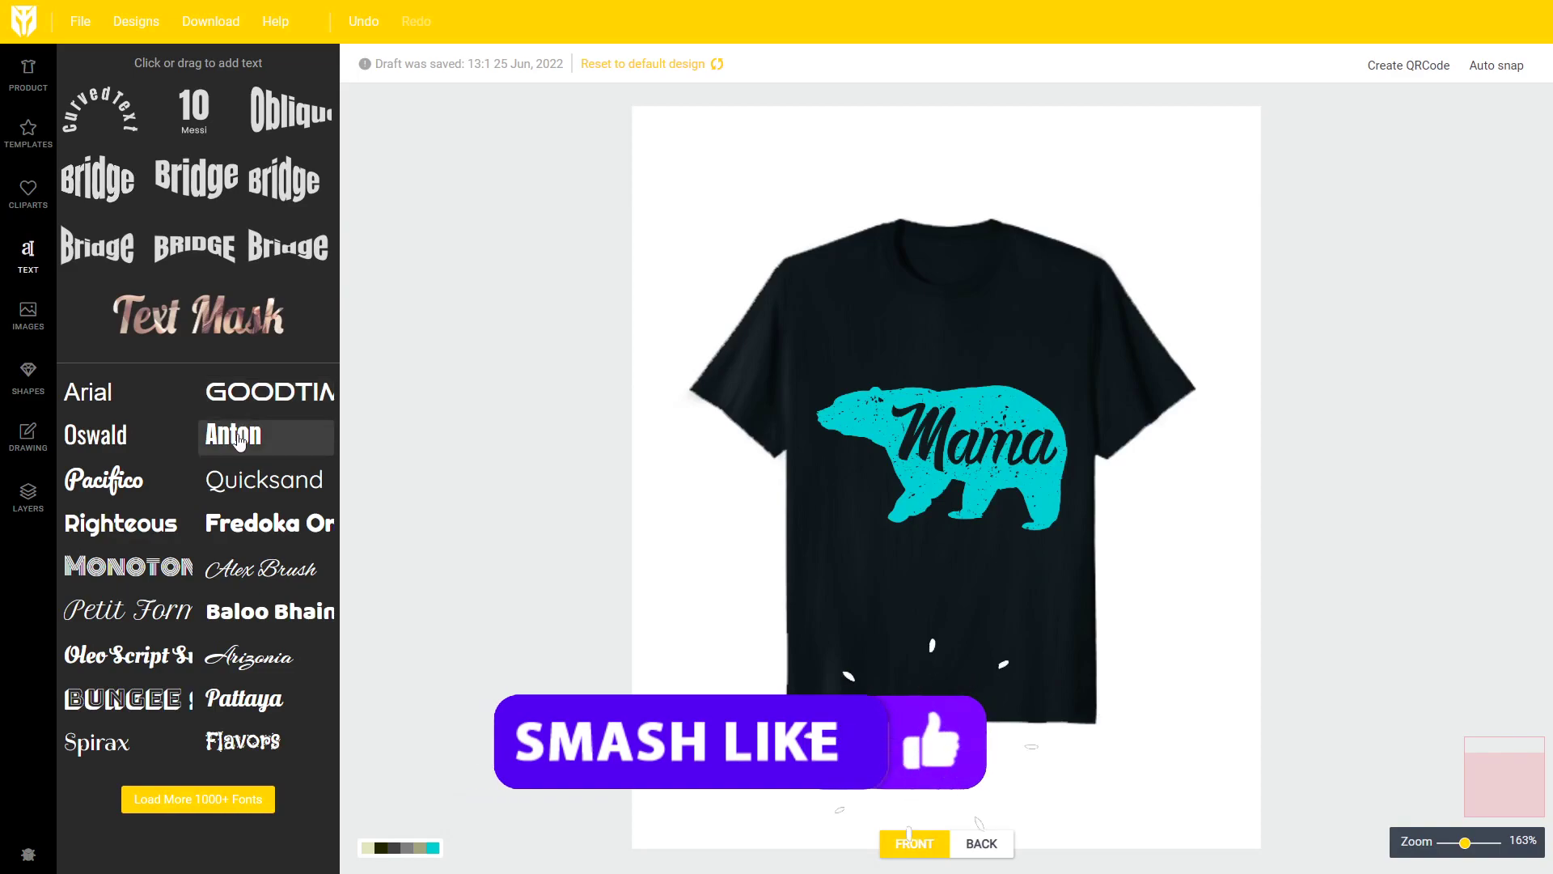
Step: Add Anton text at 68px with letter spacing 57, positioned below the bear
left_click(238, 440)
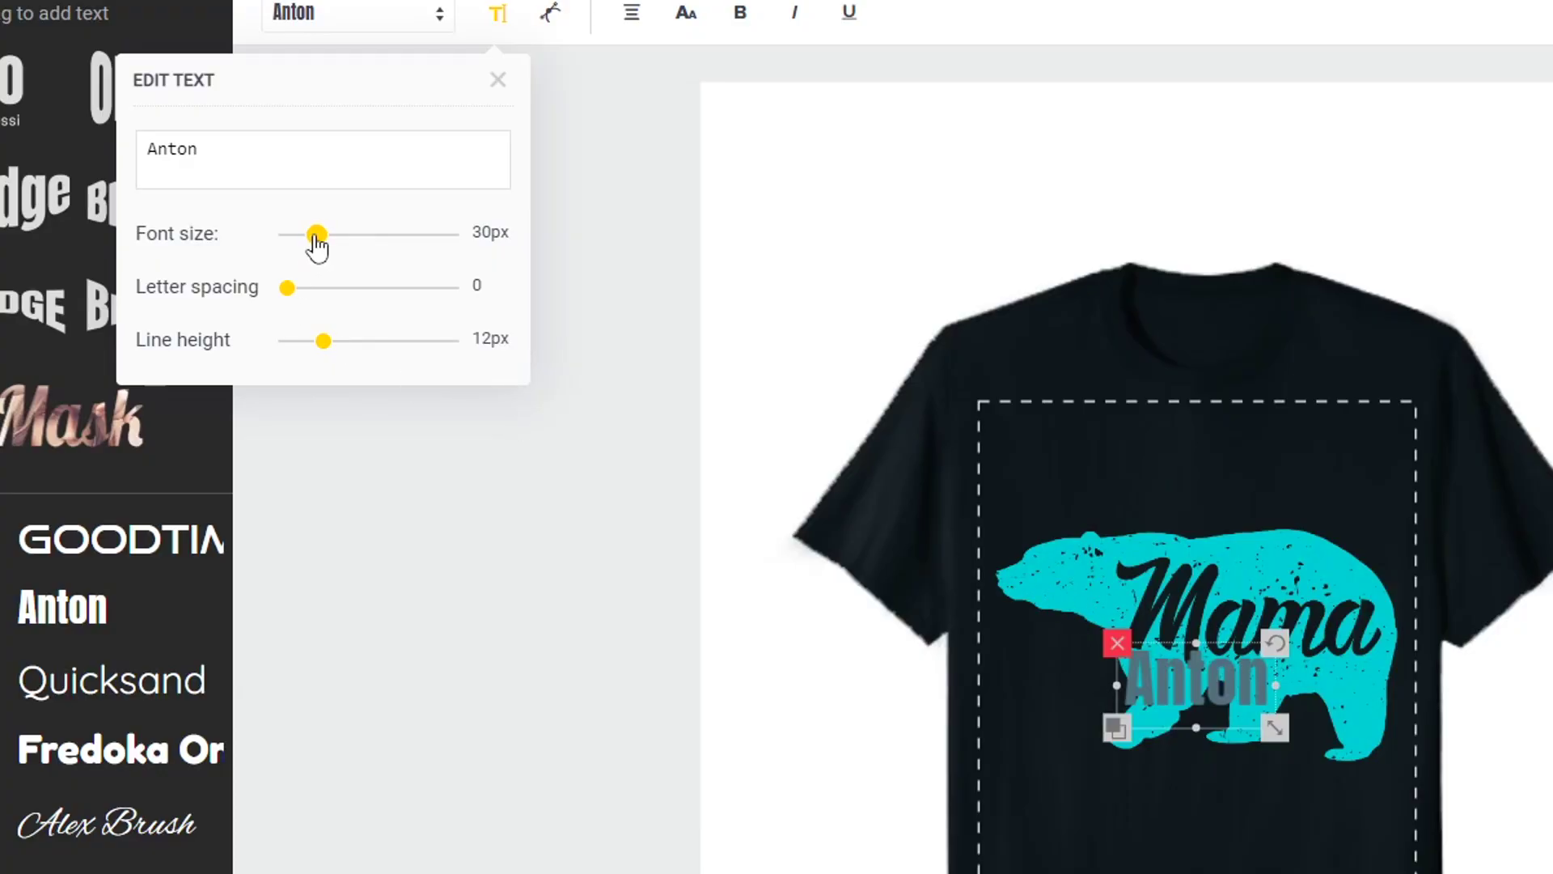
left_click_drag(316, 236, 361, 236)
mouse_move(287, 288)
left_mouse_down()
mouse_move(317, 289)
mouse_move(296, 289)
left_mouse_up()
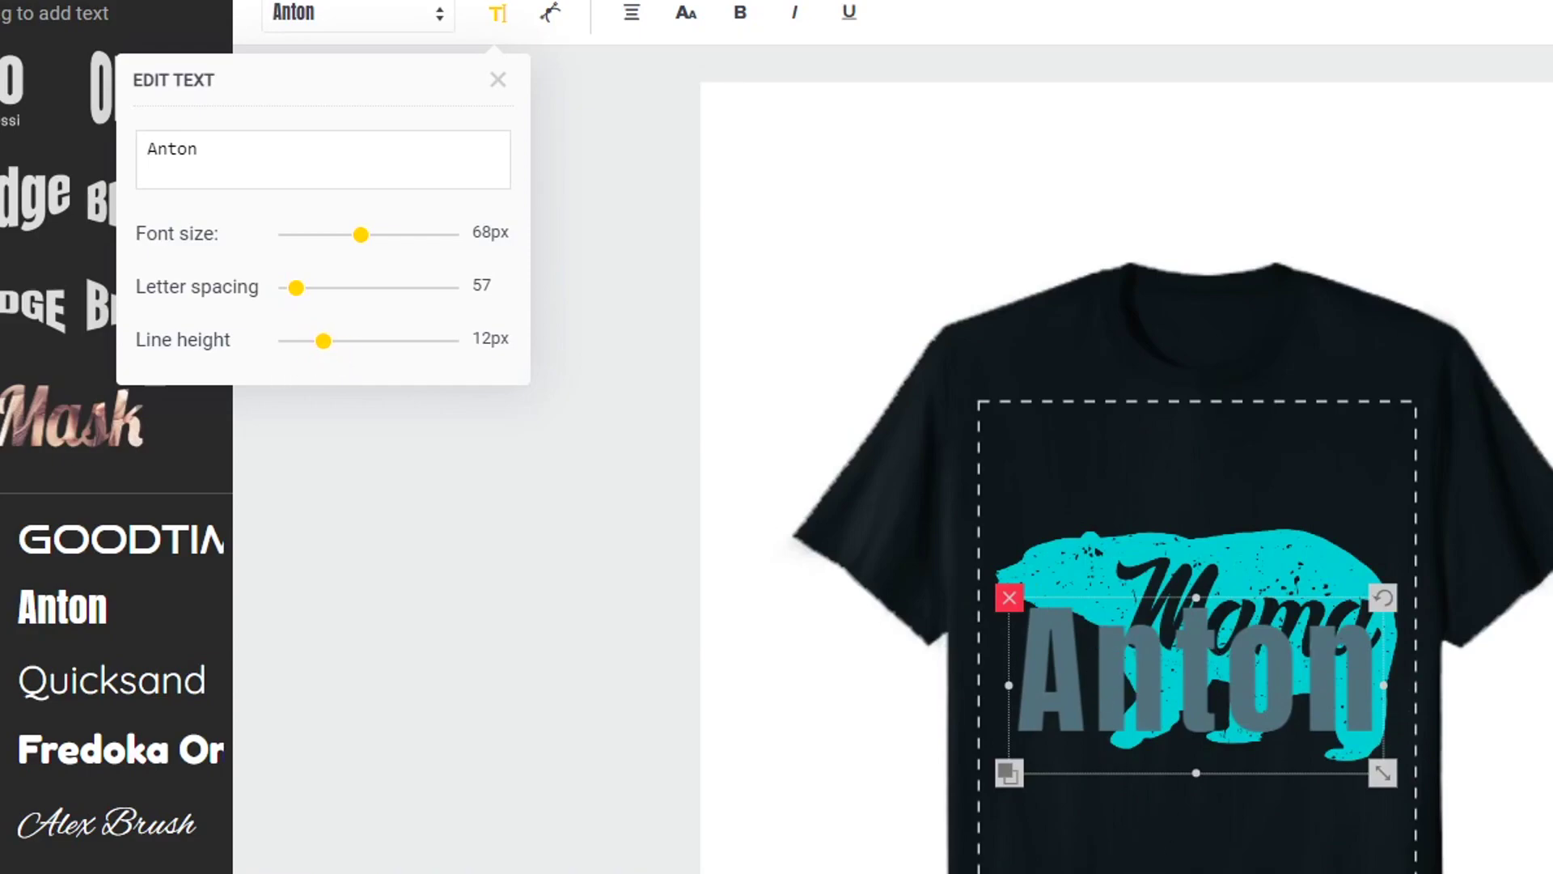
left_click_drag(1241, 678, 1229, 810)
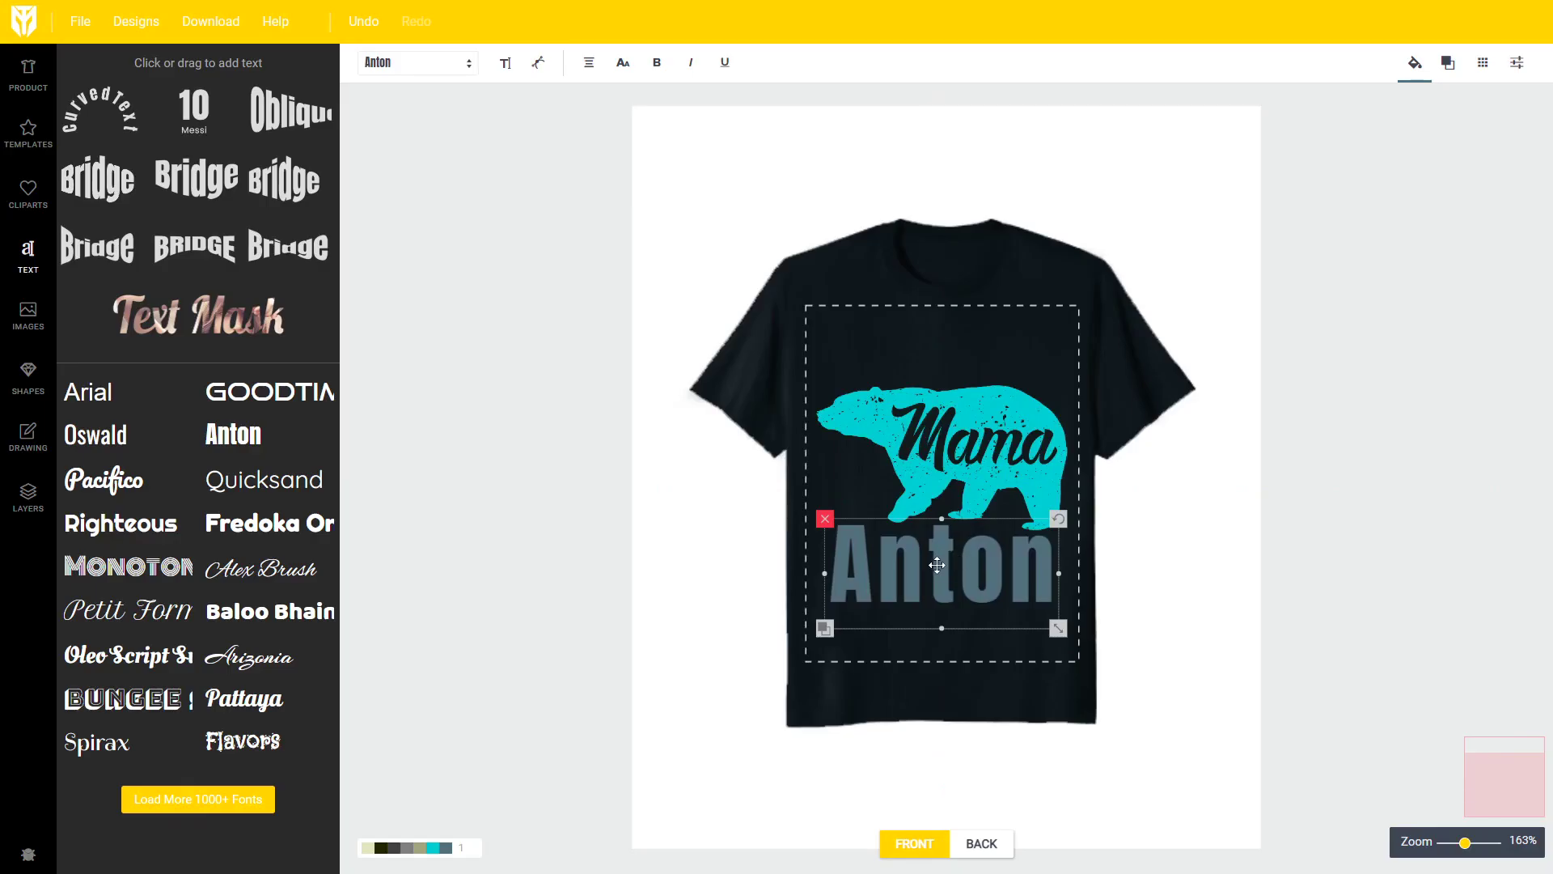
Step: Replace 'Anton' with 'Bear', fill it white and enlarge it beneath the bear
left_click(951, 558)
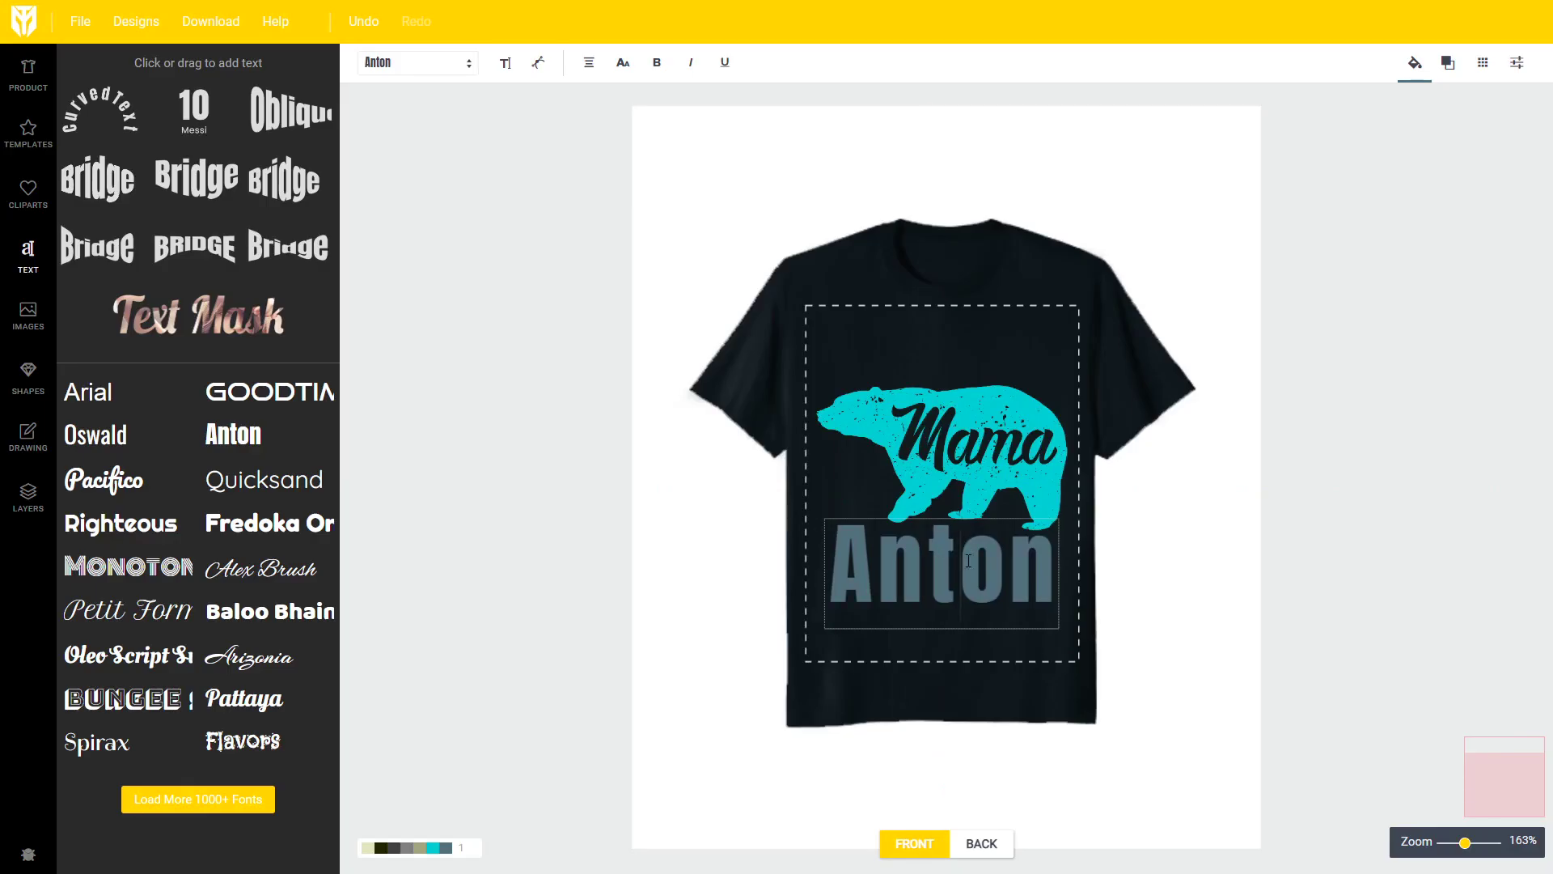
double_click(969, 559)
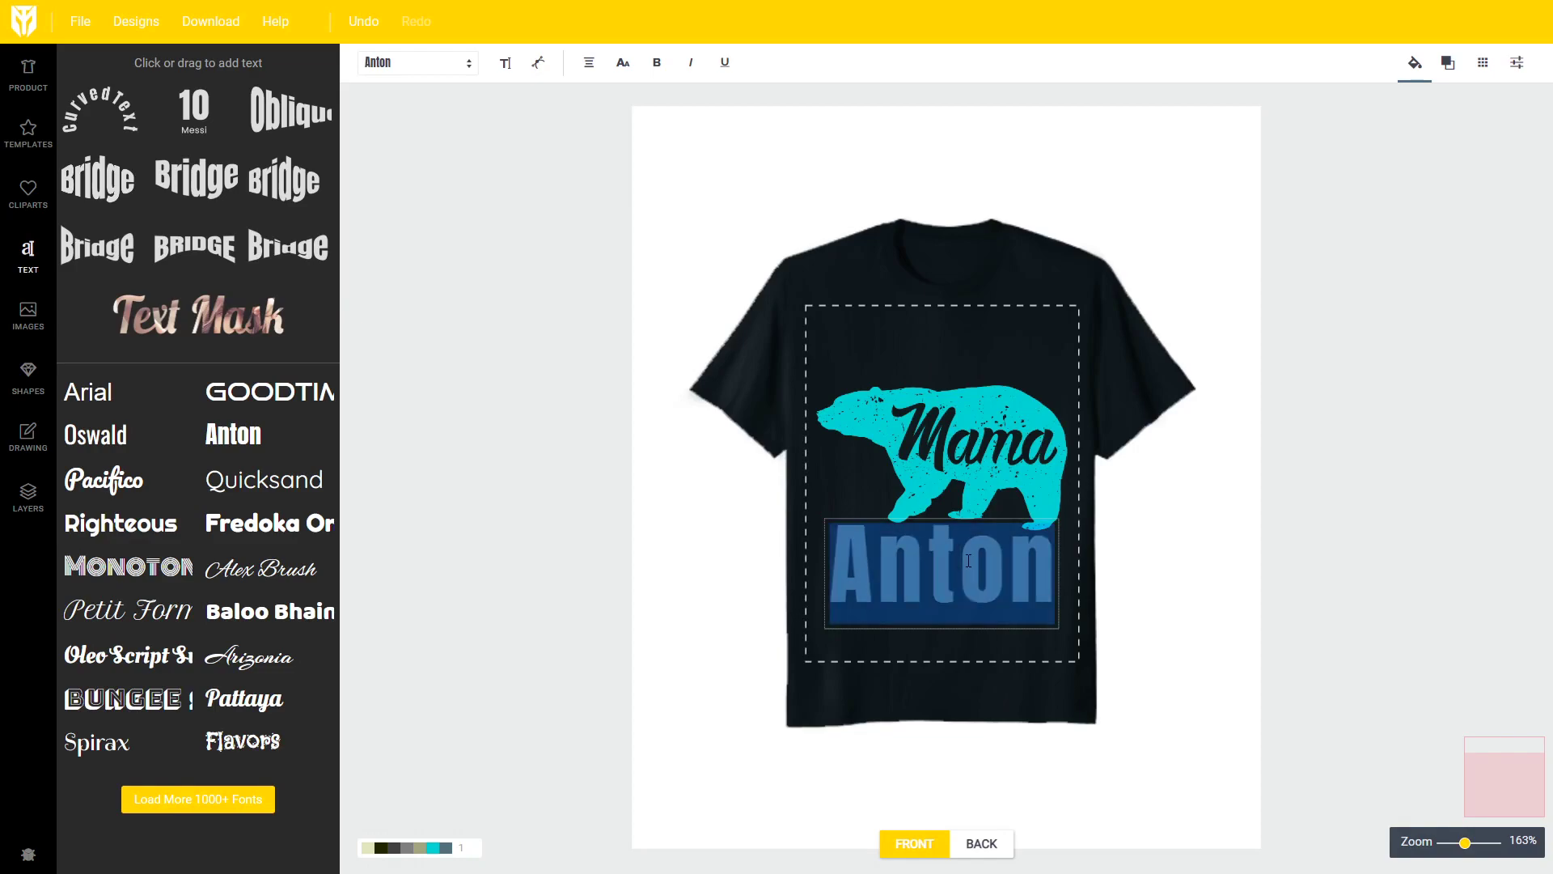
type("Bear")
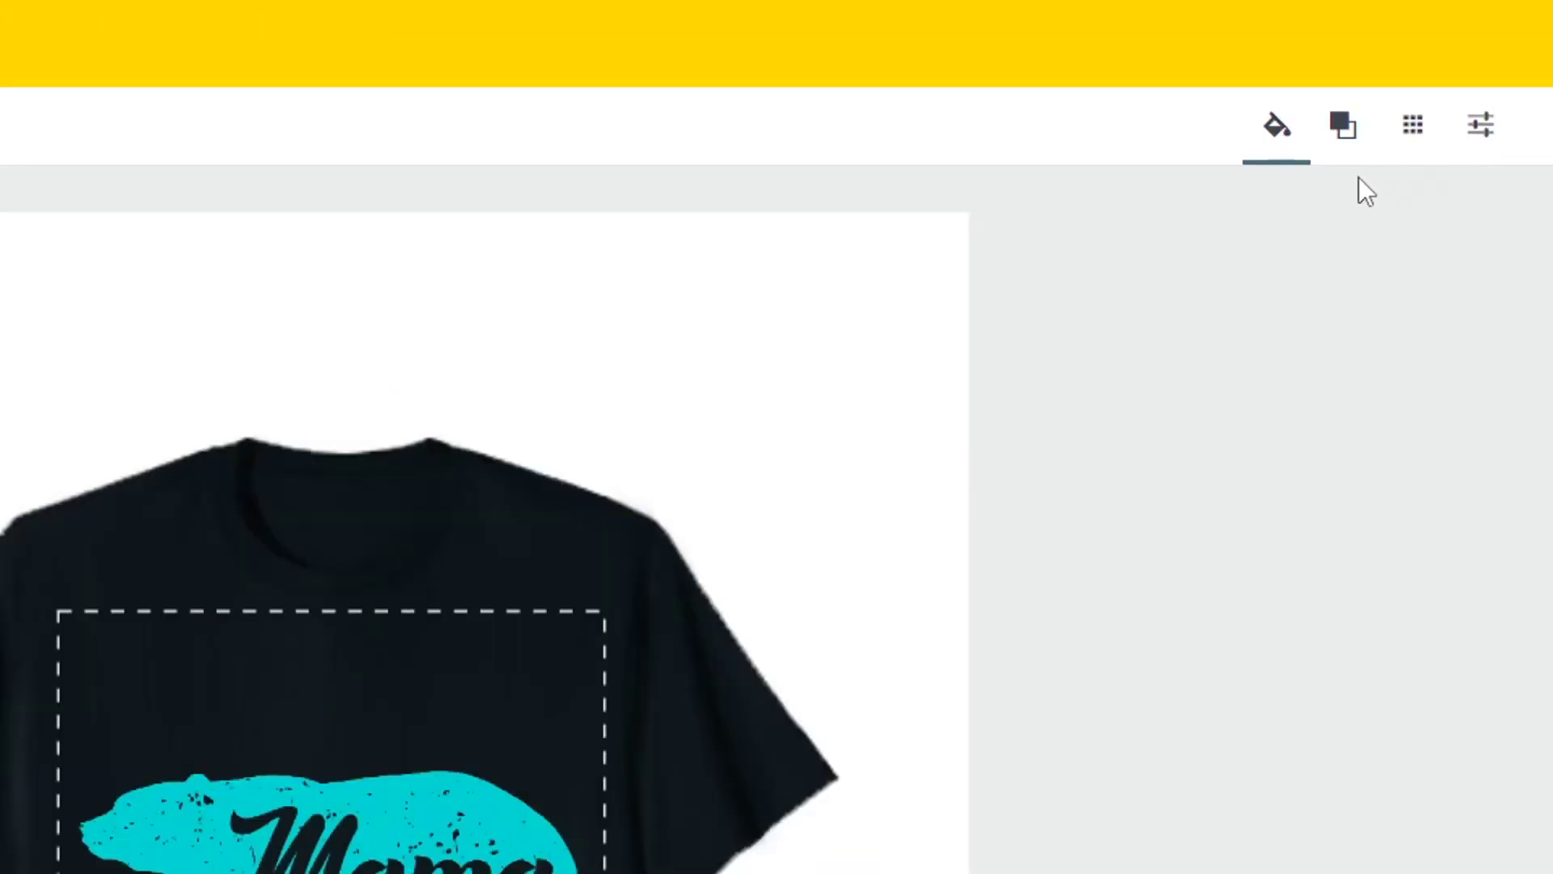
left_click(1278, 125)
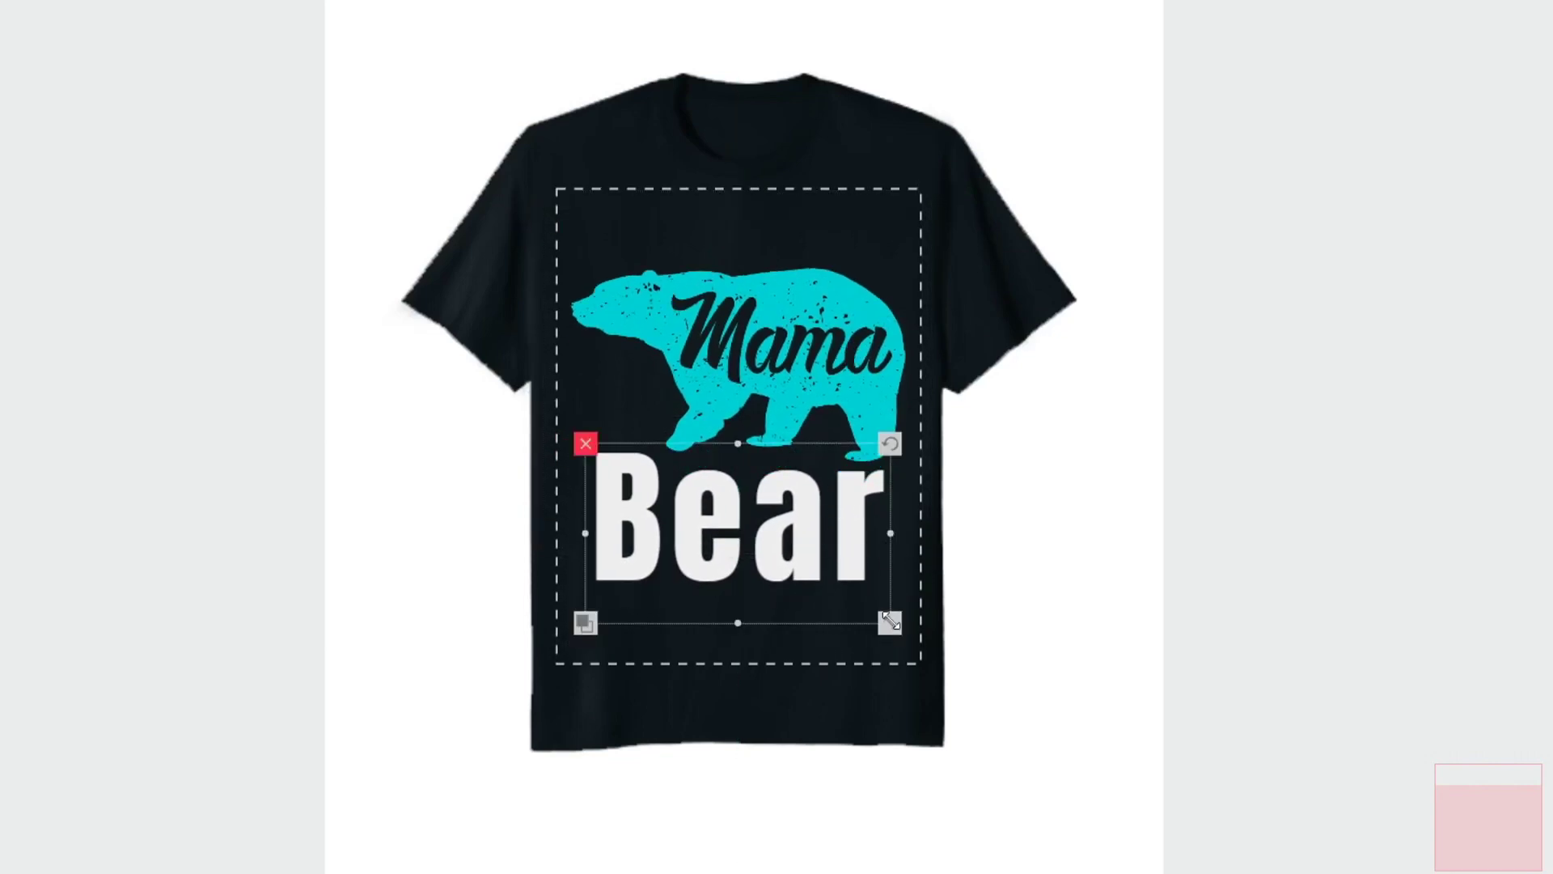
left_click_drag(889, 620, 902, 630)
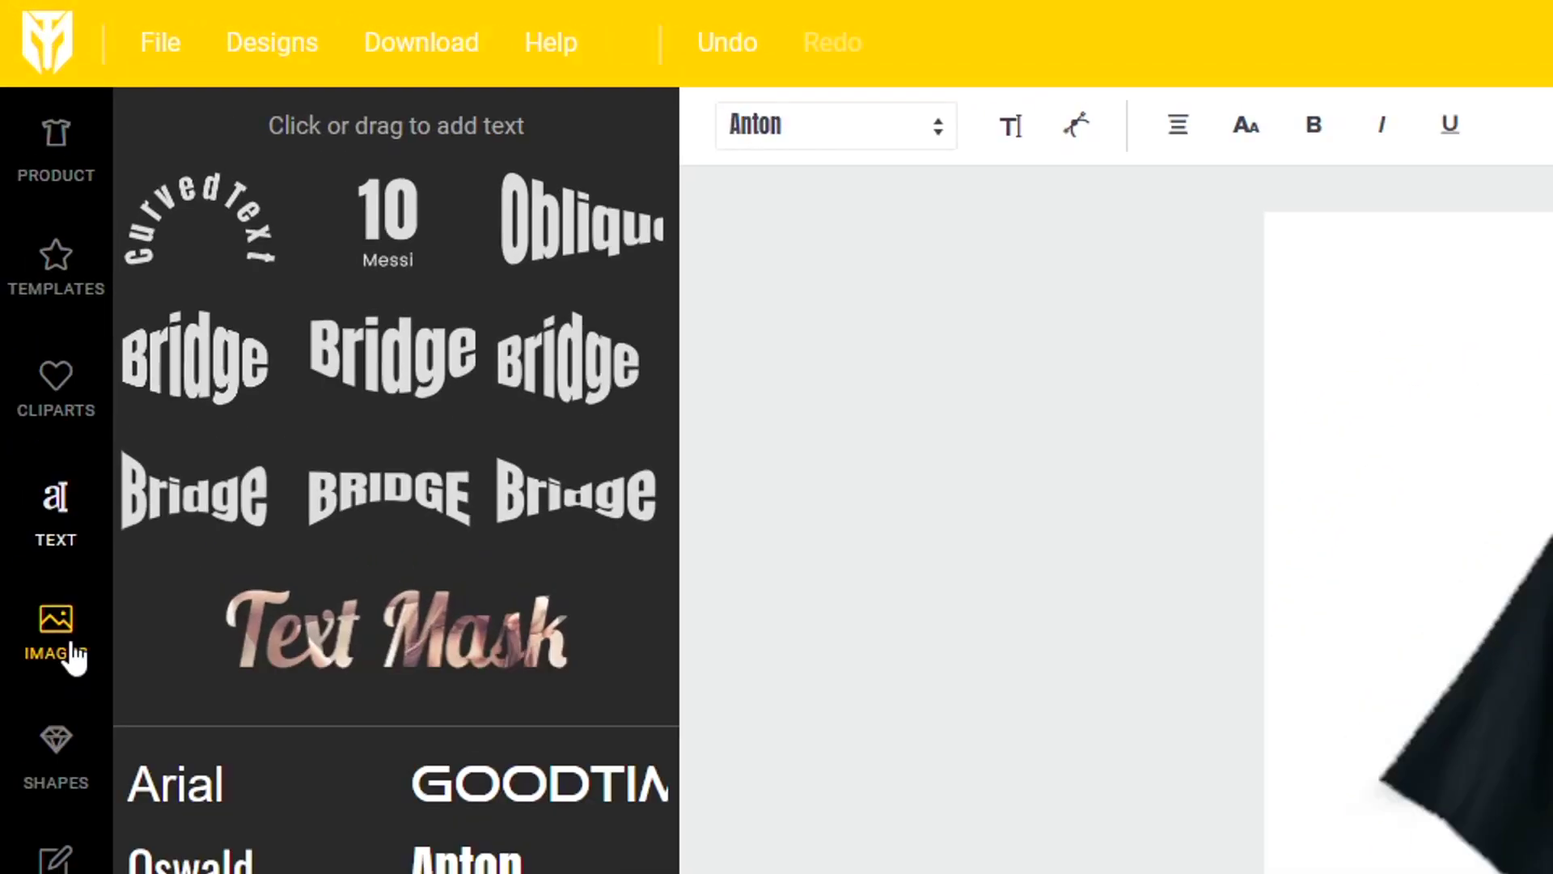
Step: Try the Images upload file browser, cancel it, and open the Shapes library
left_click(36, 326)
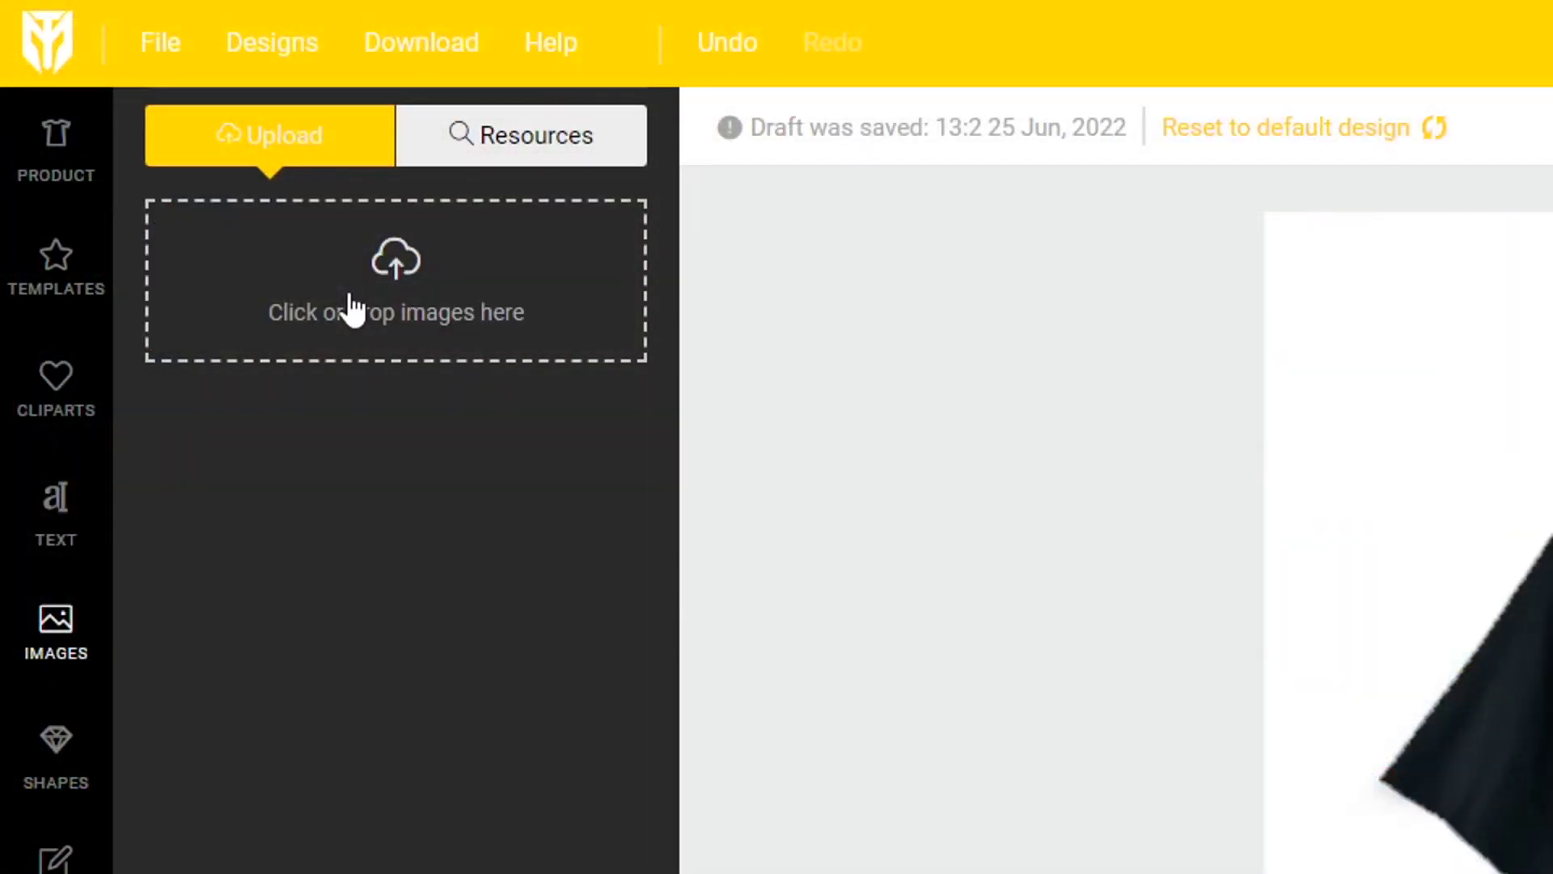
left_click(343, 307)
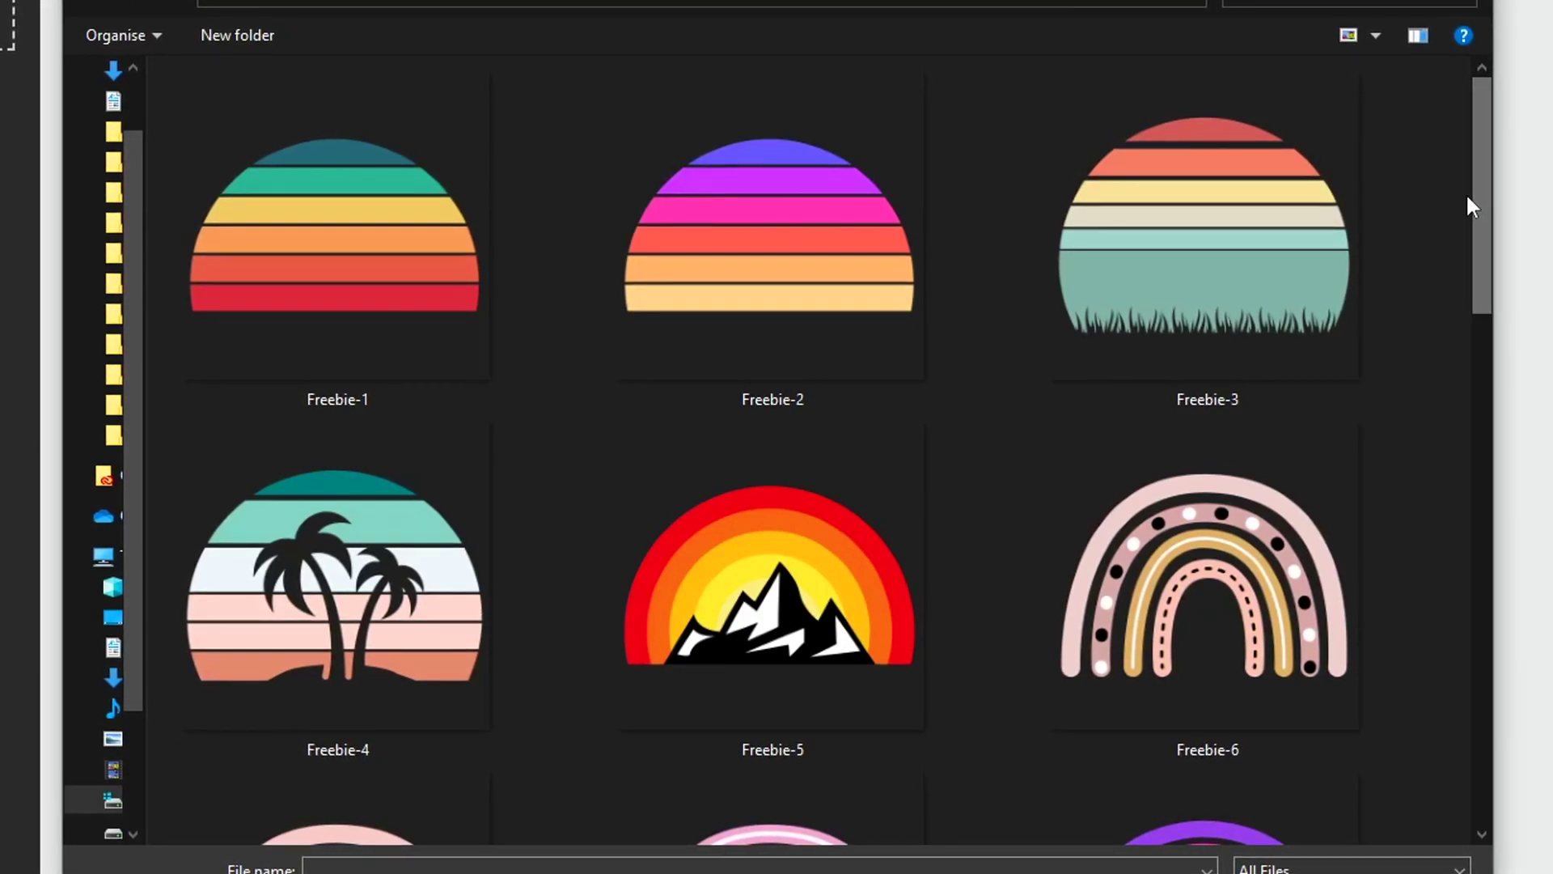
left_click_drag(1489, 194, 1359, 278)
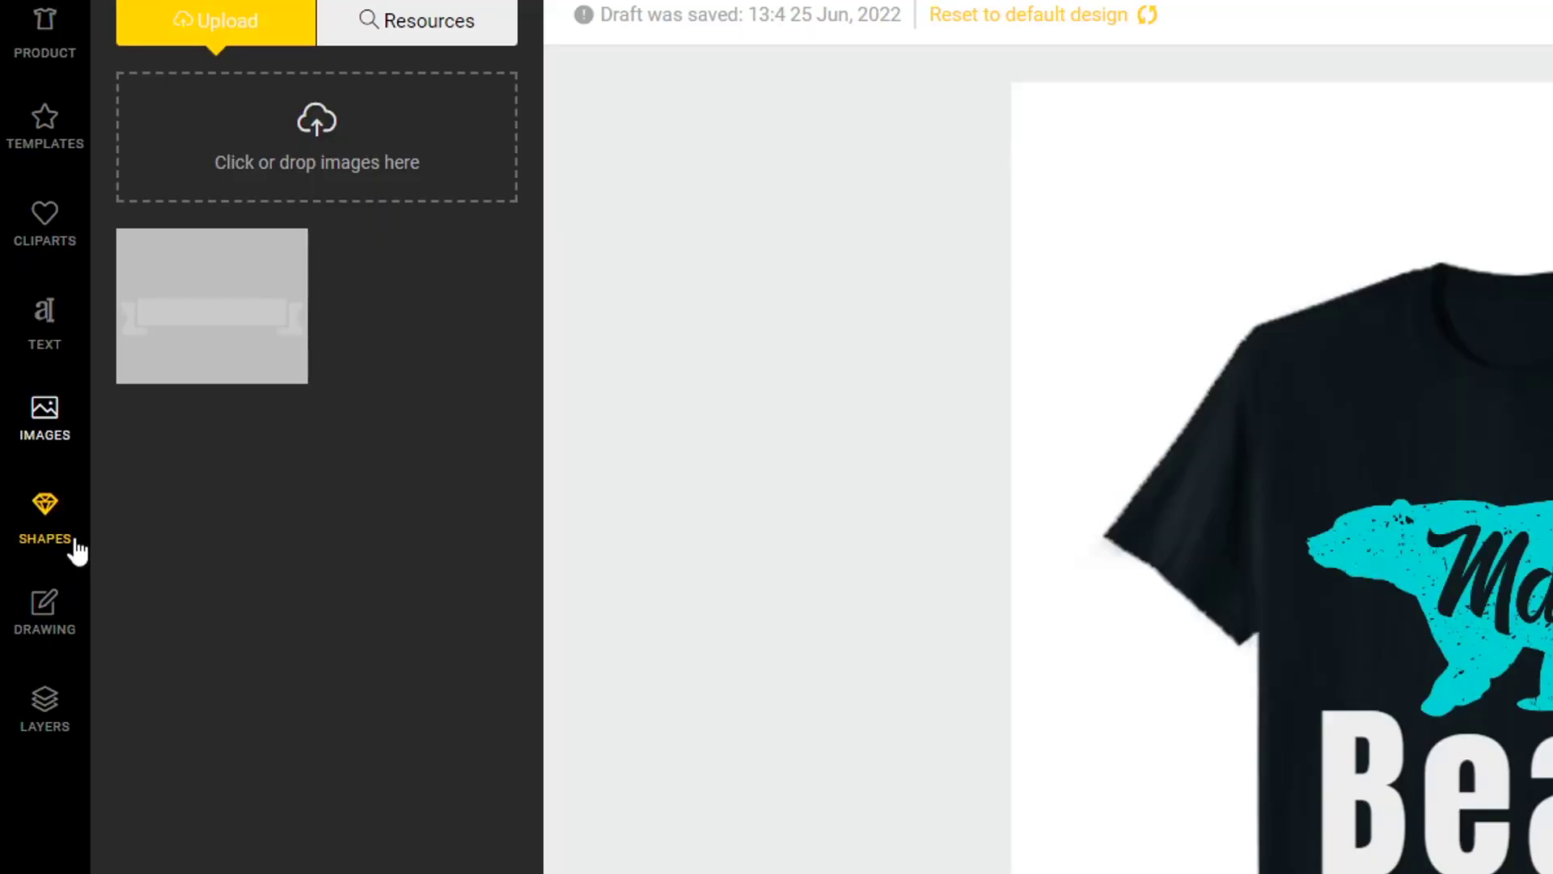
left_click(77, 550)
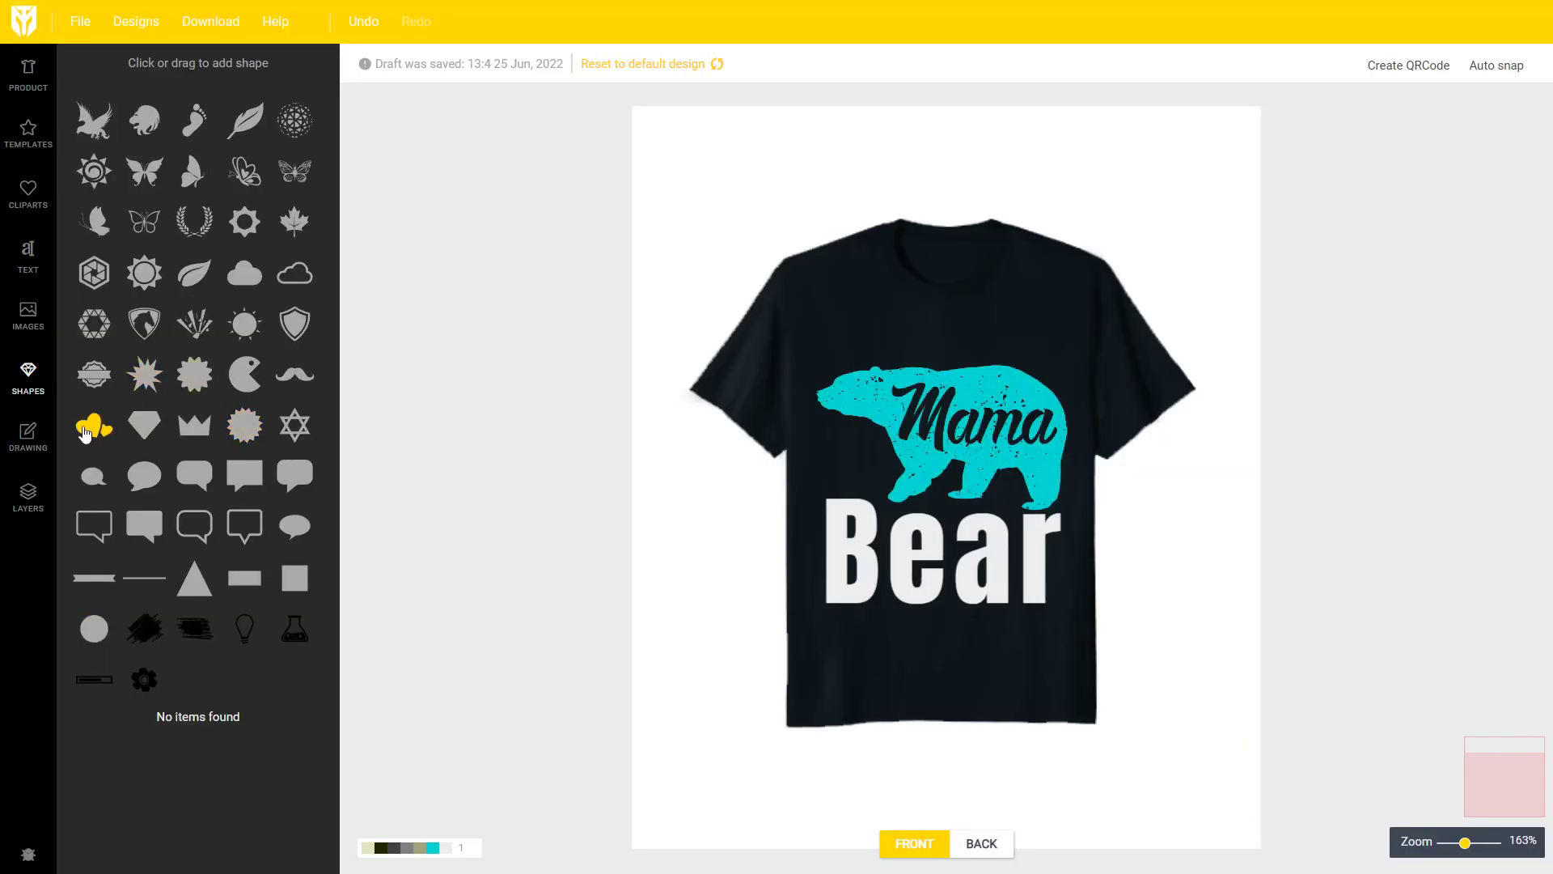
Step: Add the double-heart shape filled orange-yellow above the bear, then enter free drawing mode
left_click(85, 434)
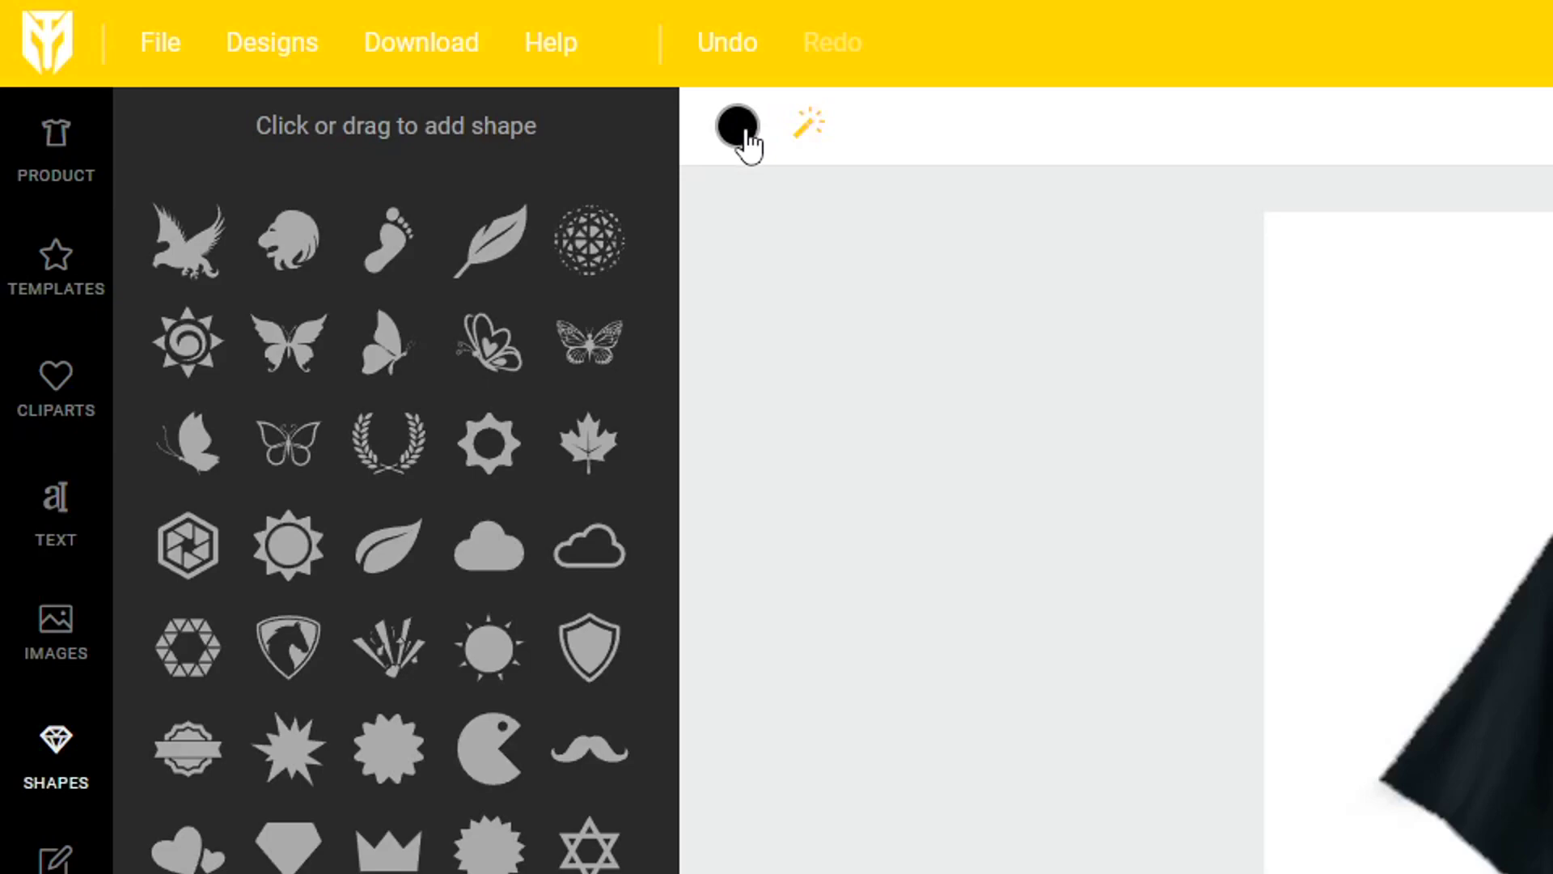
left_click(737, 128)
left_click(752, 473)
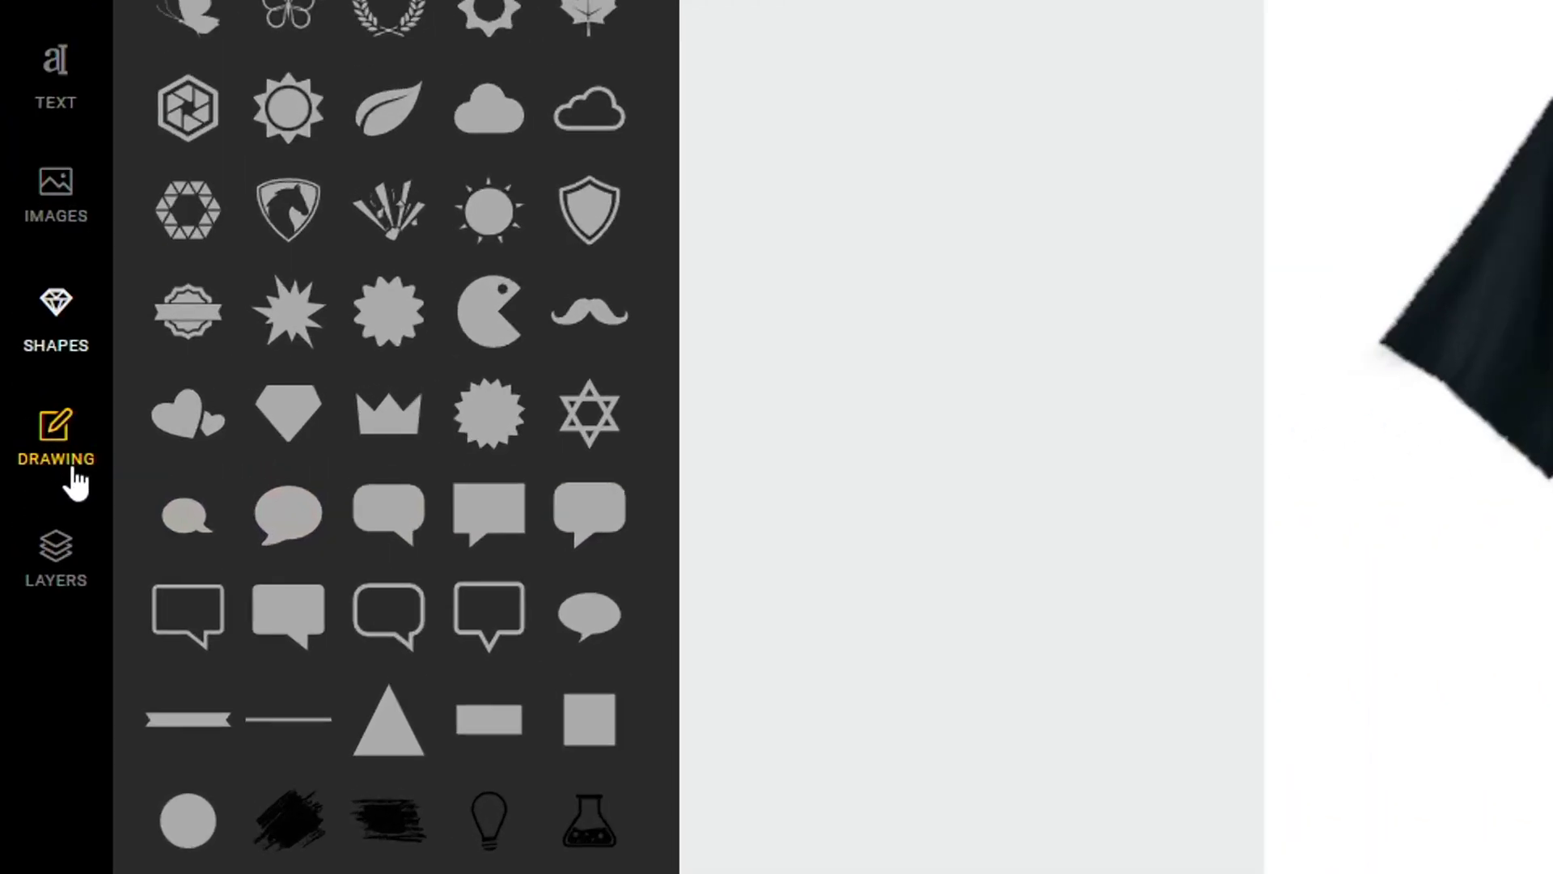
left_click(38, 459)
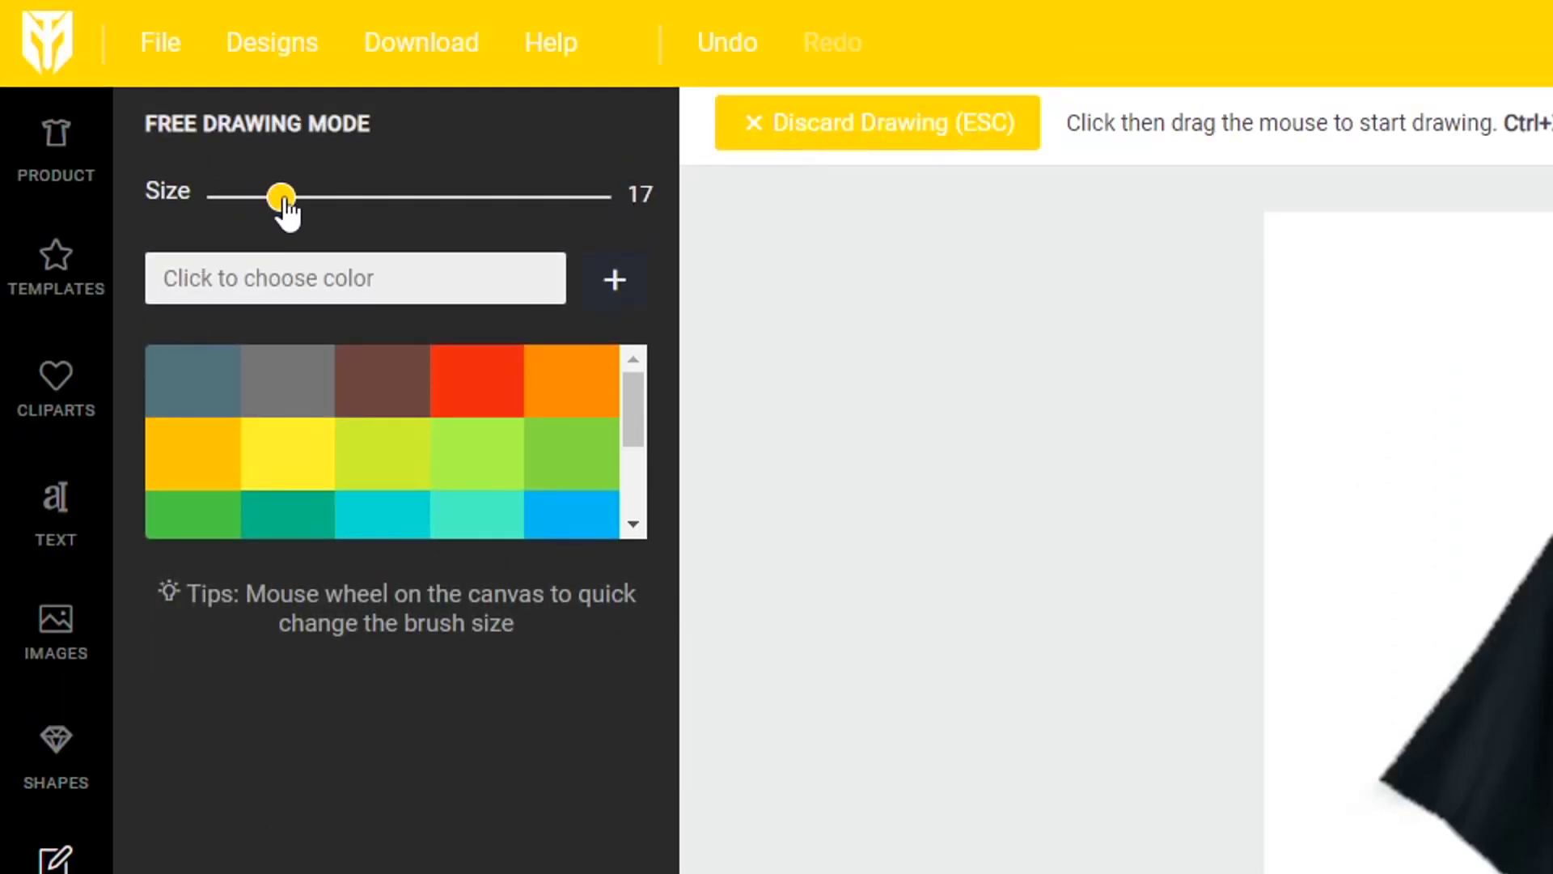
Step: Switch the freehand brush to yellow #ffb300 and undo the trial stroke under Bear
left_click(213, 477)
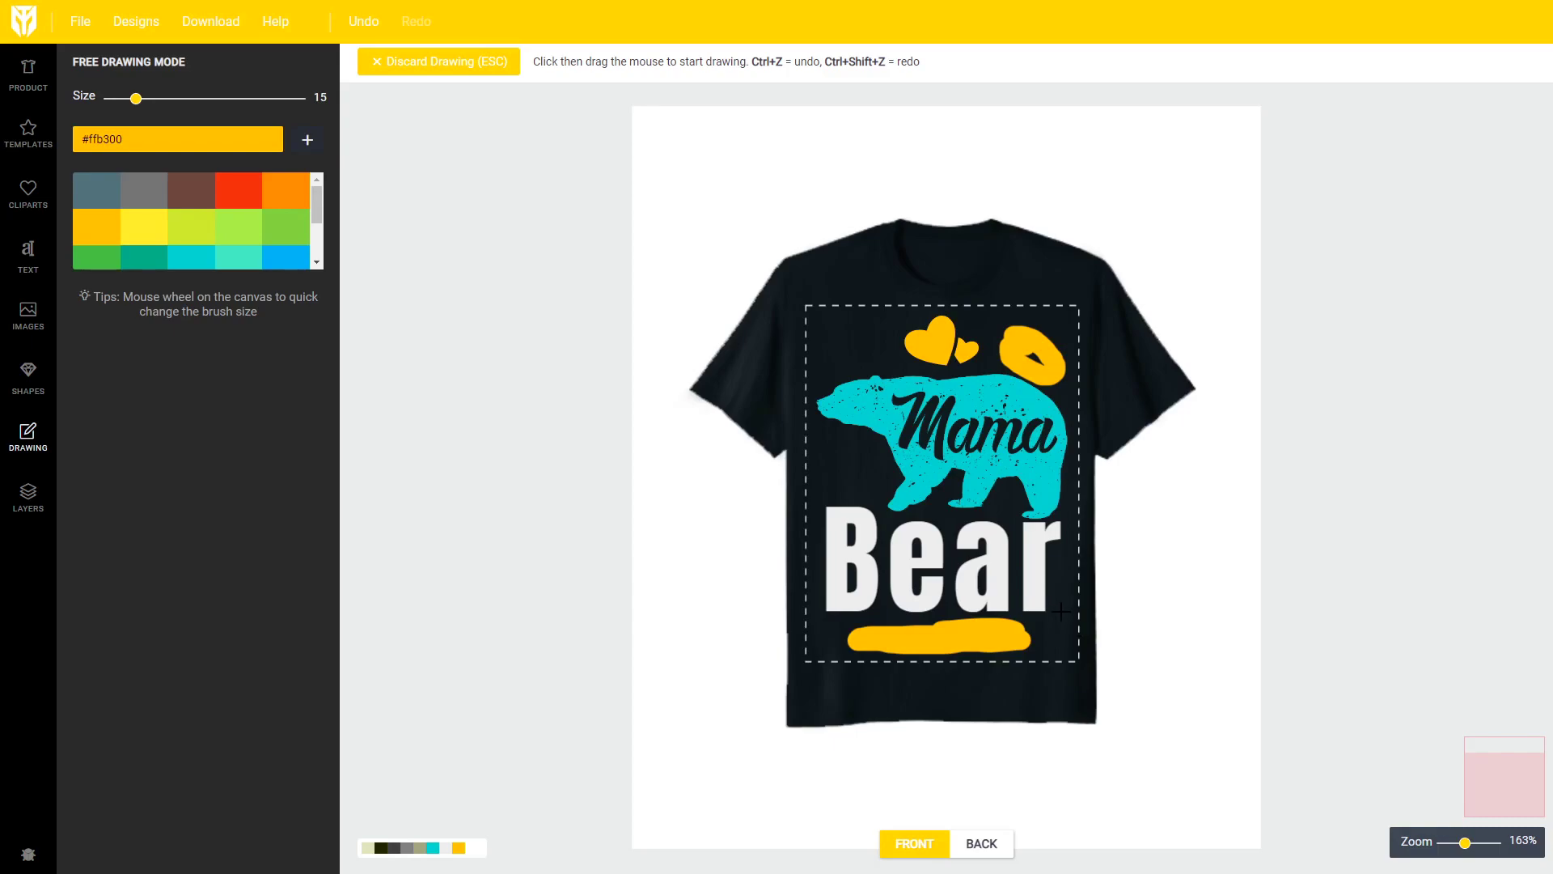
key("ctrl+z")
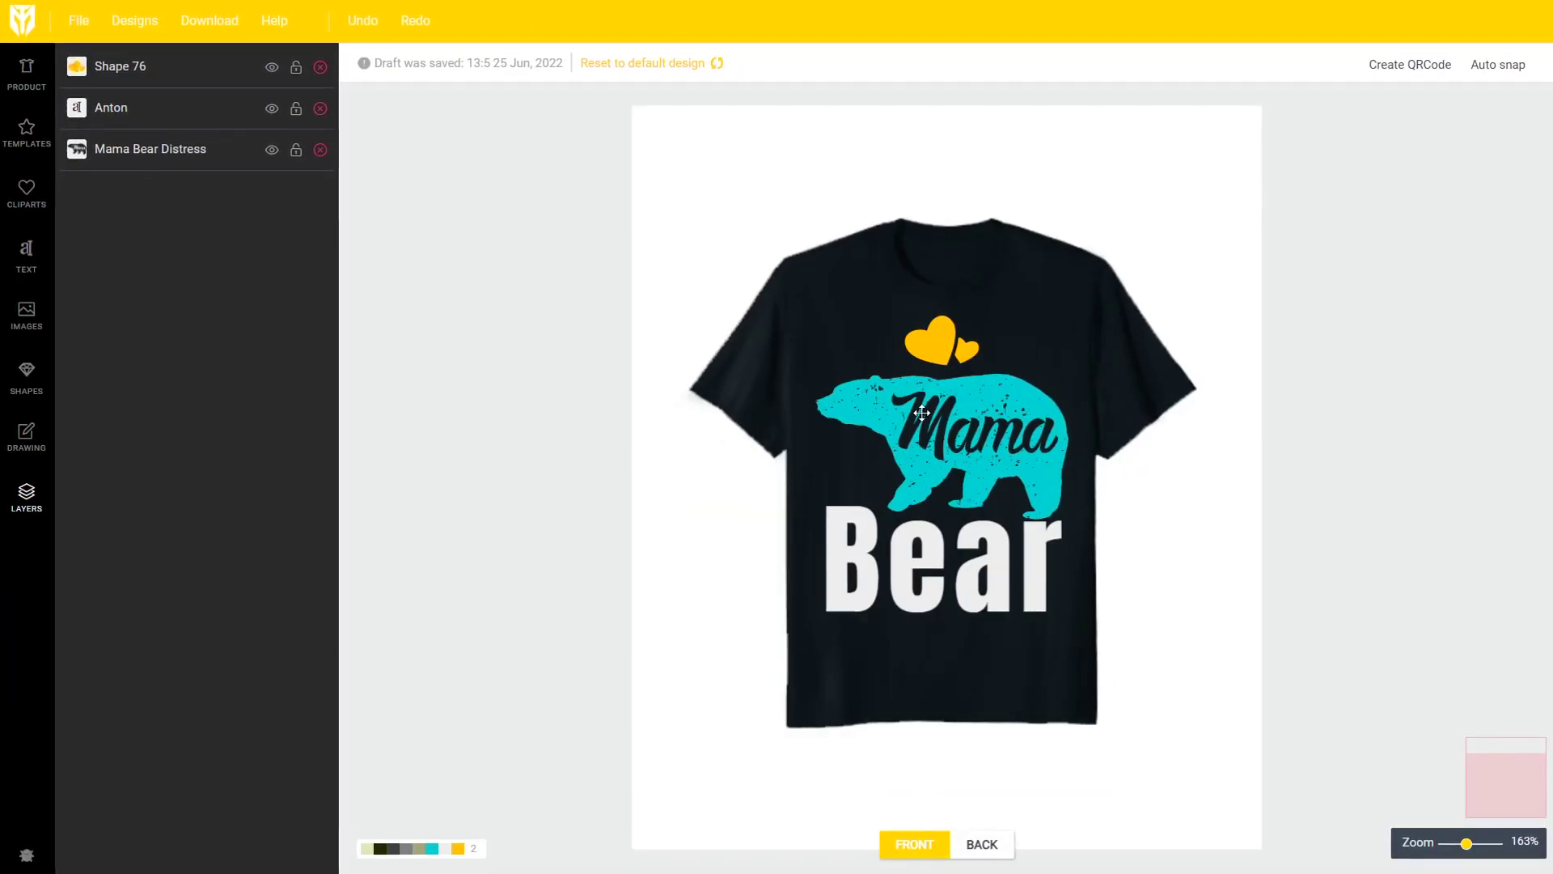
Step: Nudge the Mama bear artwork down, move the Mama Bear Distress layer to the front, then deselect it
left_click(980, 431)
left_click_drag(980, 431, 980, 466)
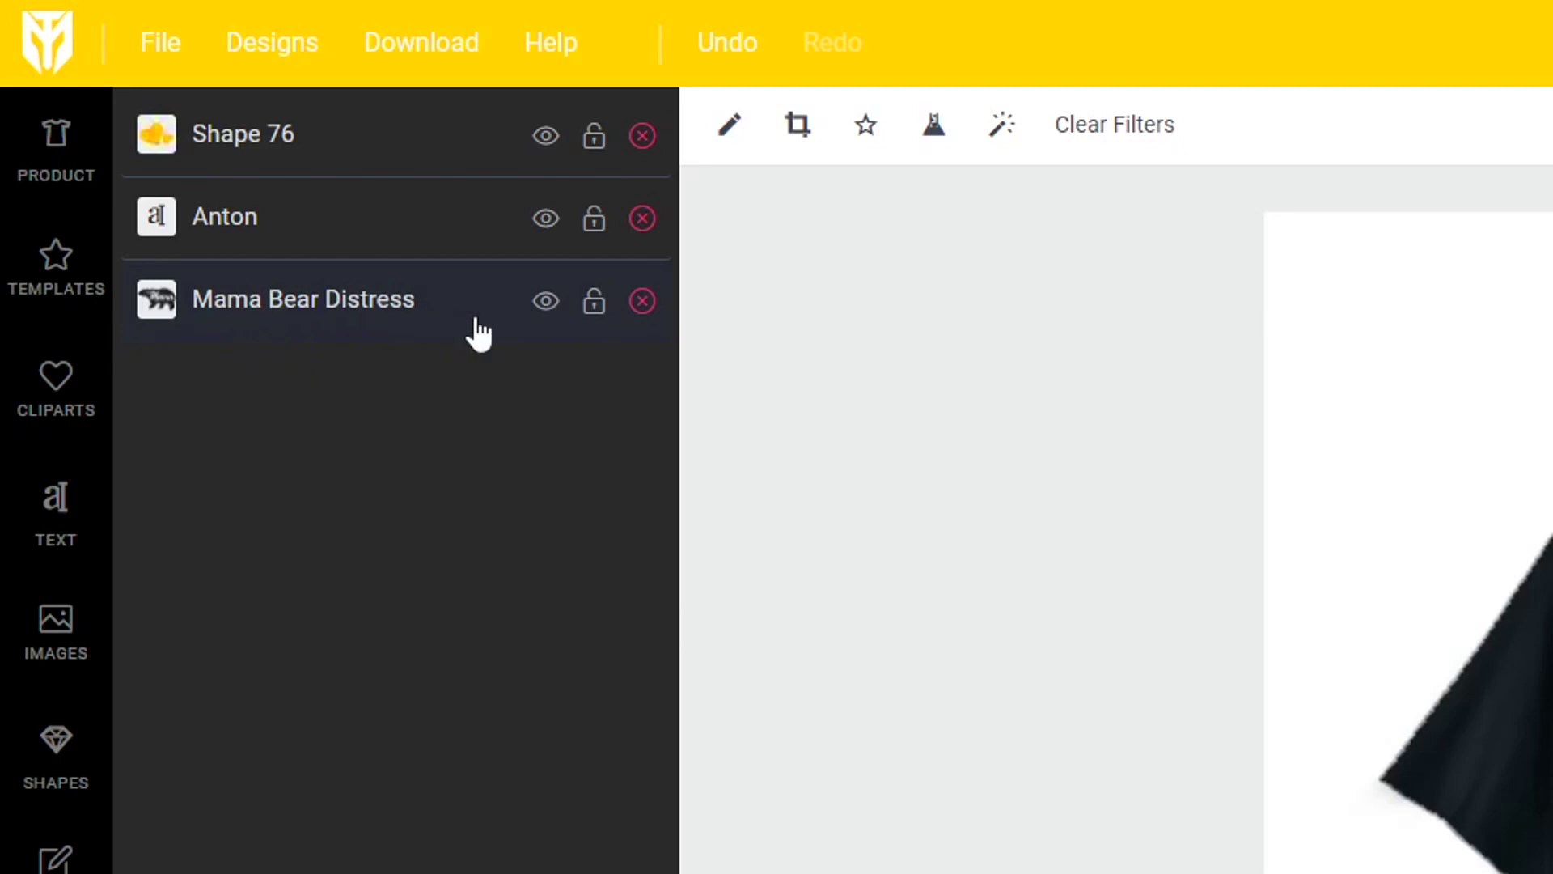
left_click_drag(479, 331, 464, 132)
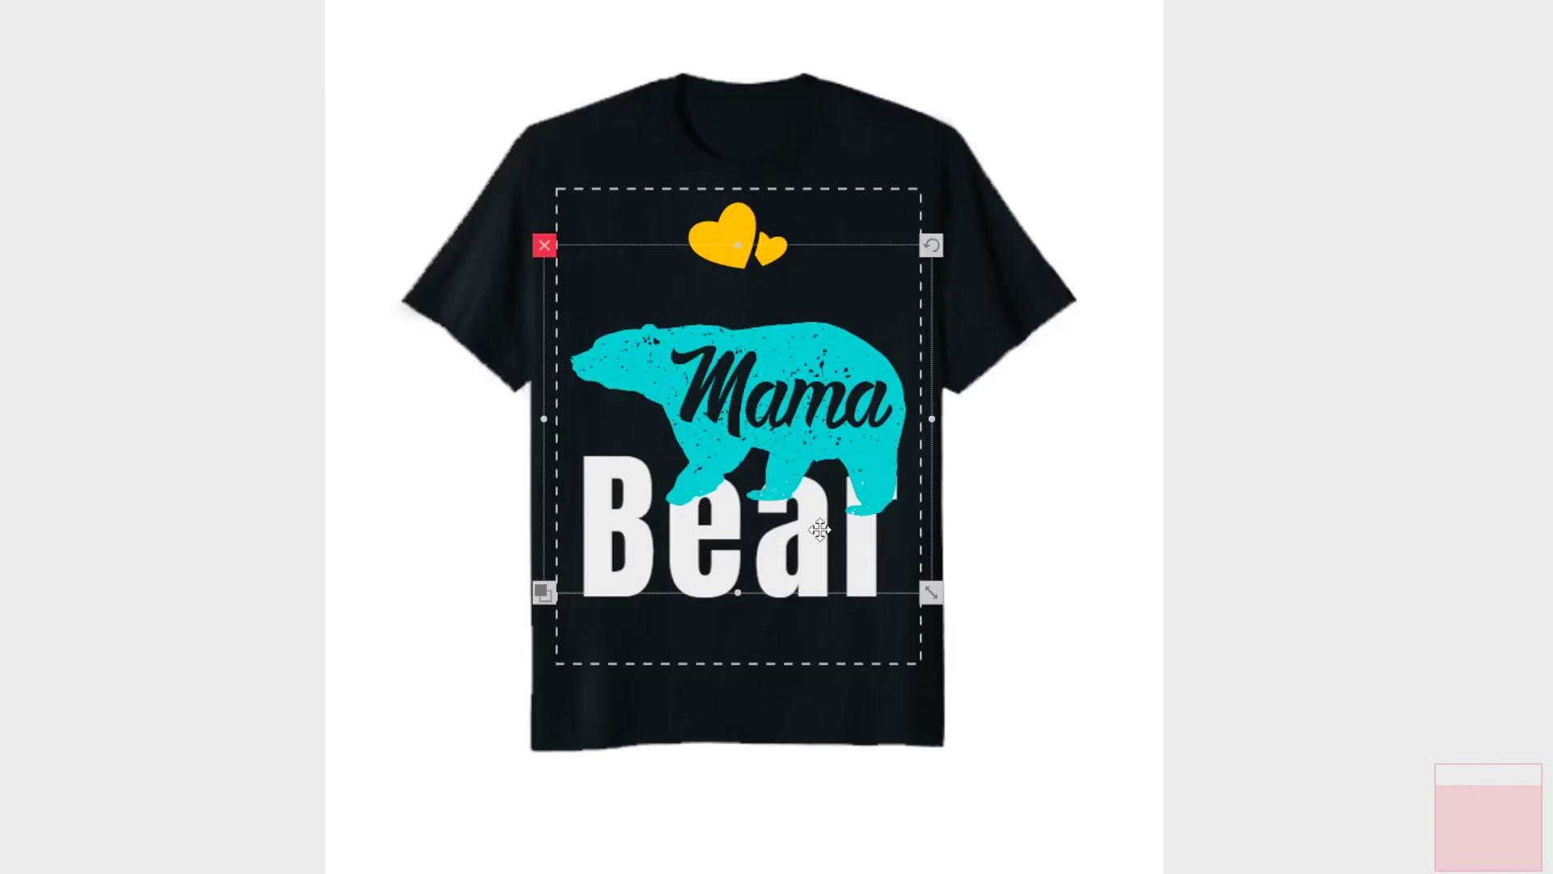
left_click(1055, 391)
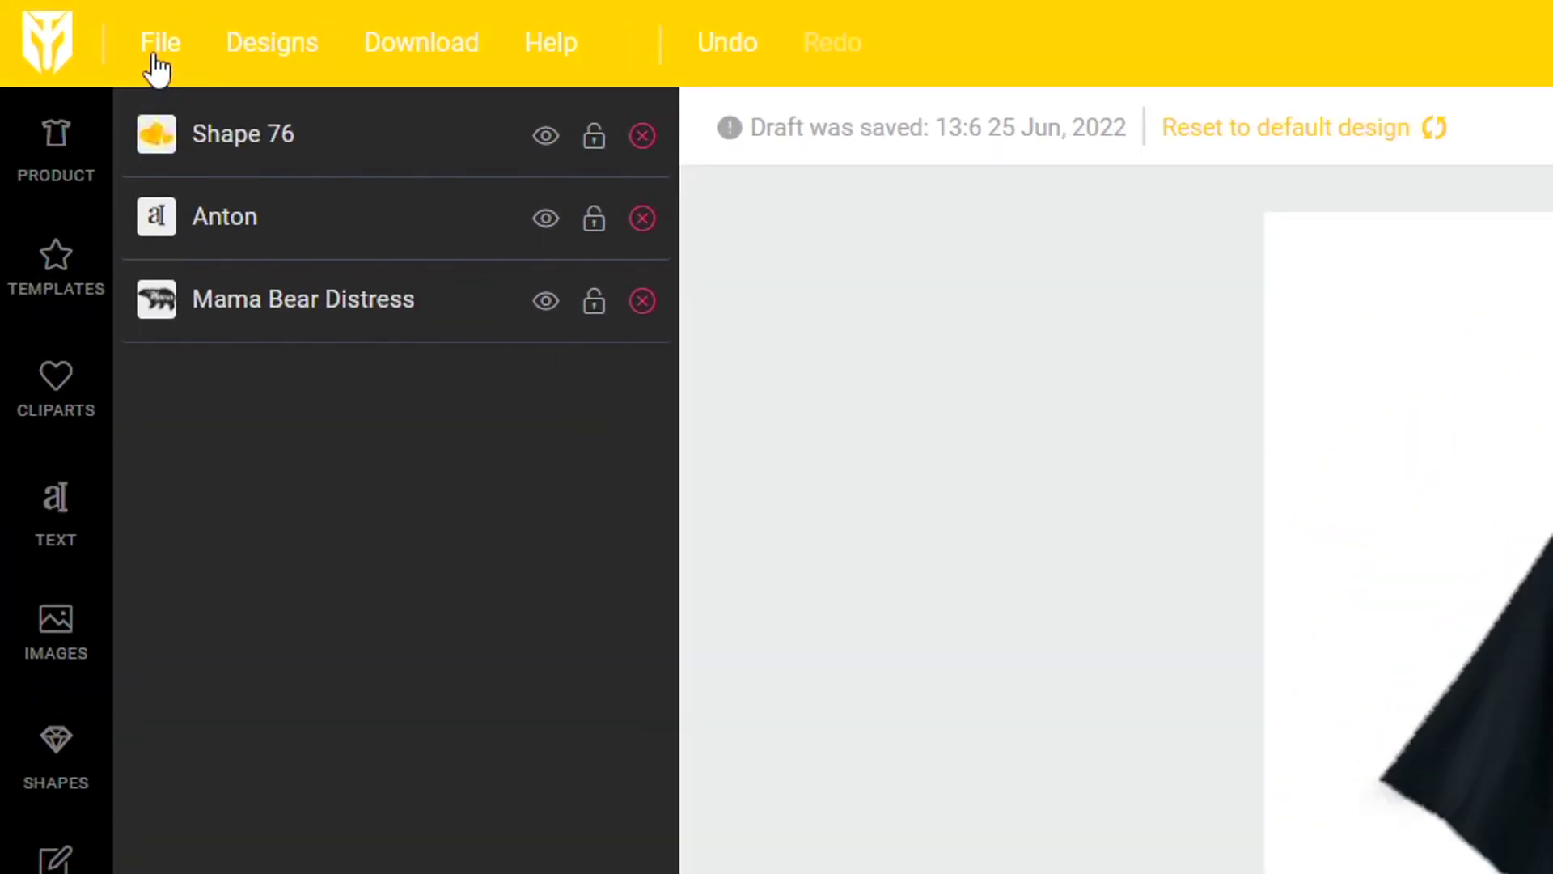
Step: Bring up the File menu's download options showing JPG, PNG, SVG and PDF formats
left_click(79, 24)
mouse_move(306, 309)
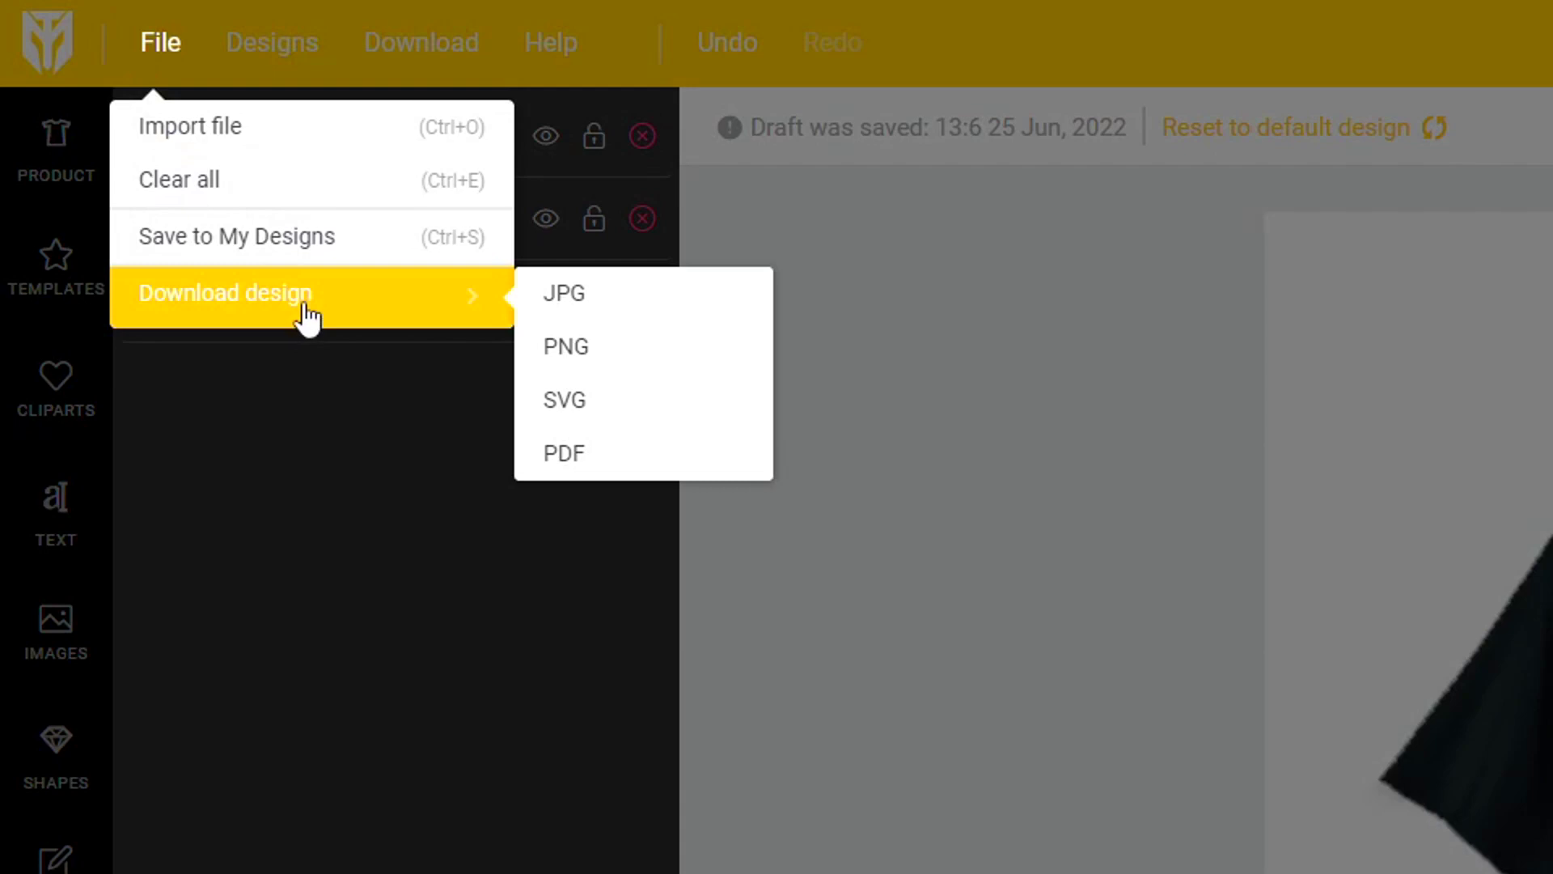